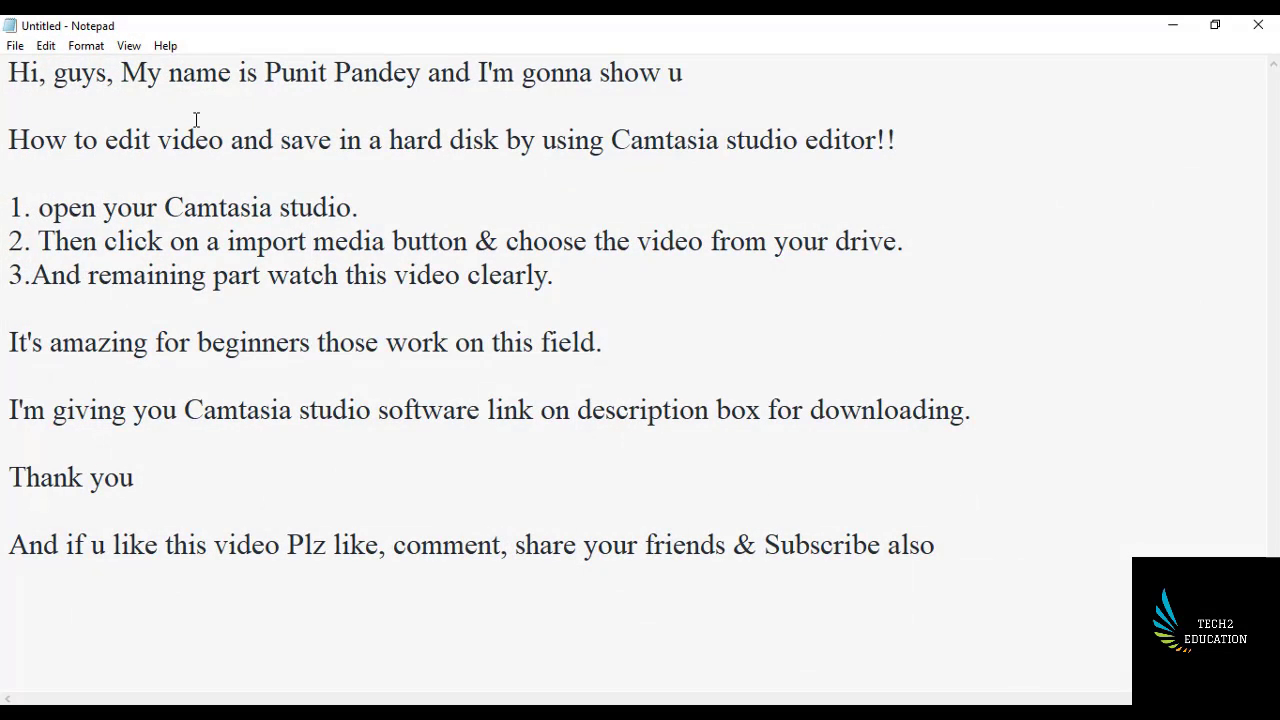
Step: Read through the Notepad script's opening line, the Camtasia editing line and step 1
left_click_drag(8, 72, 567, 68)
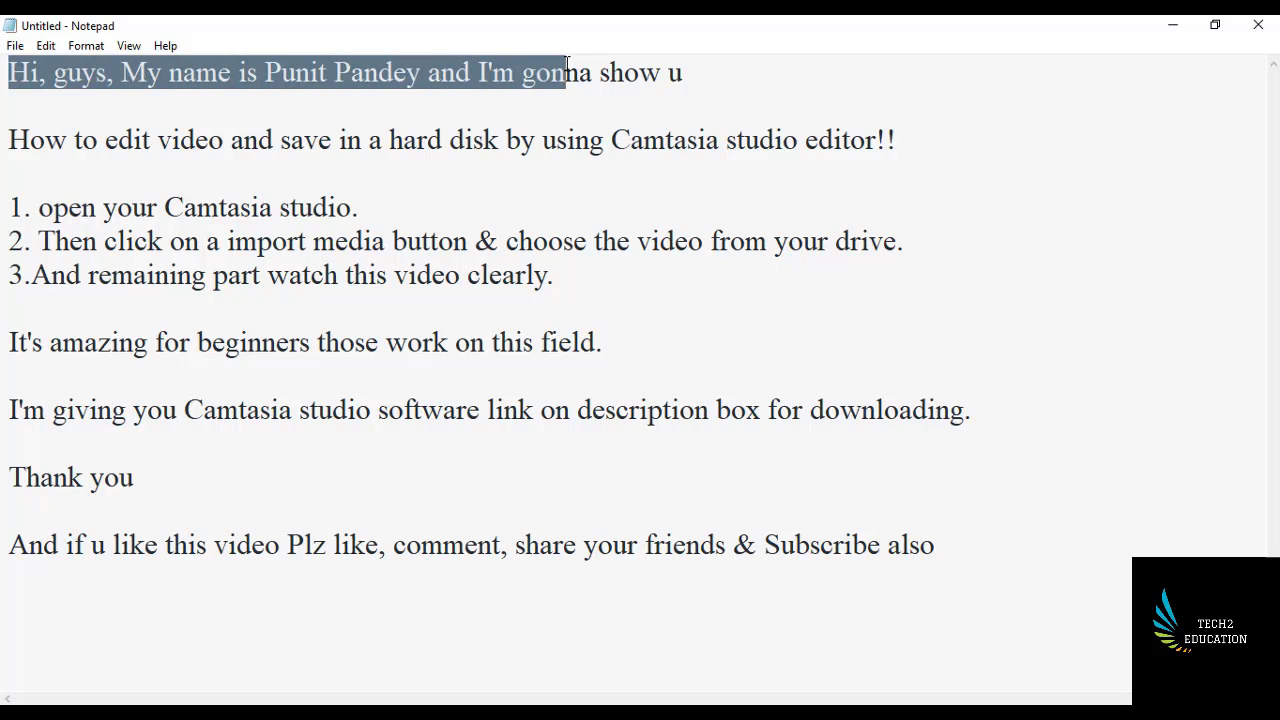
key("shift+Right")
key("shift+Right")
key("shift+Right")
key("shift+Right")
key("shift+Right")
key("shift+Right")
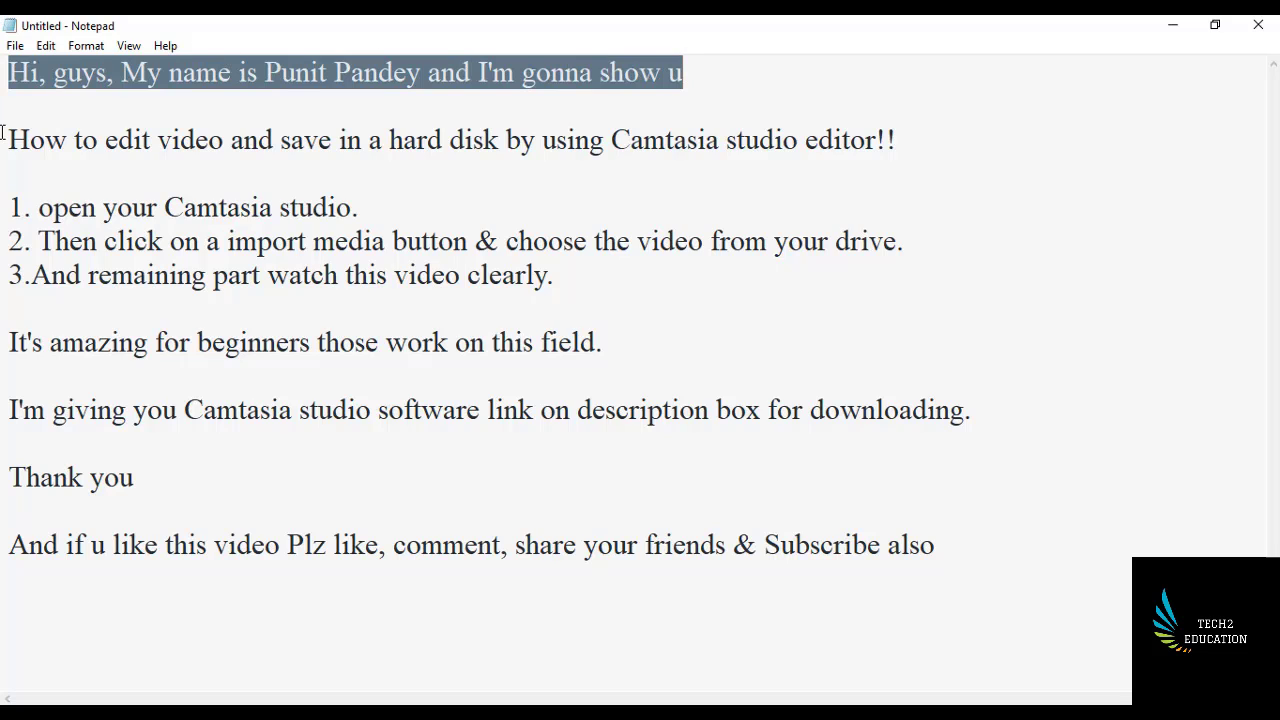
left_click_drag(4, 138, 678, 174)
left_click_drag(827, 154, 908, 144)
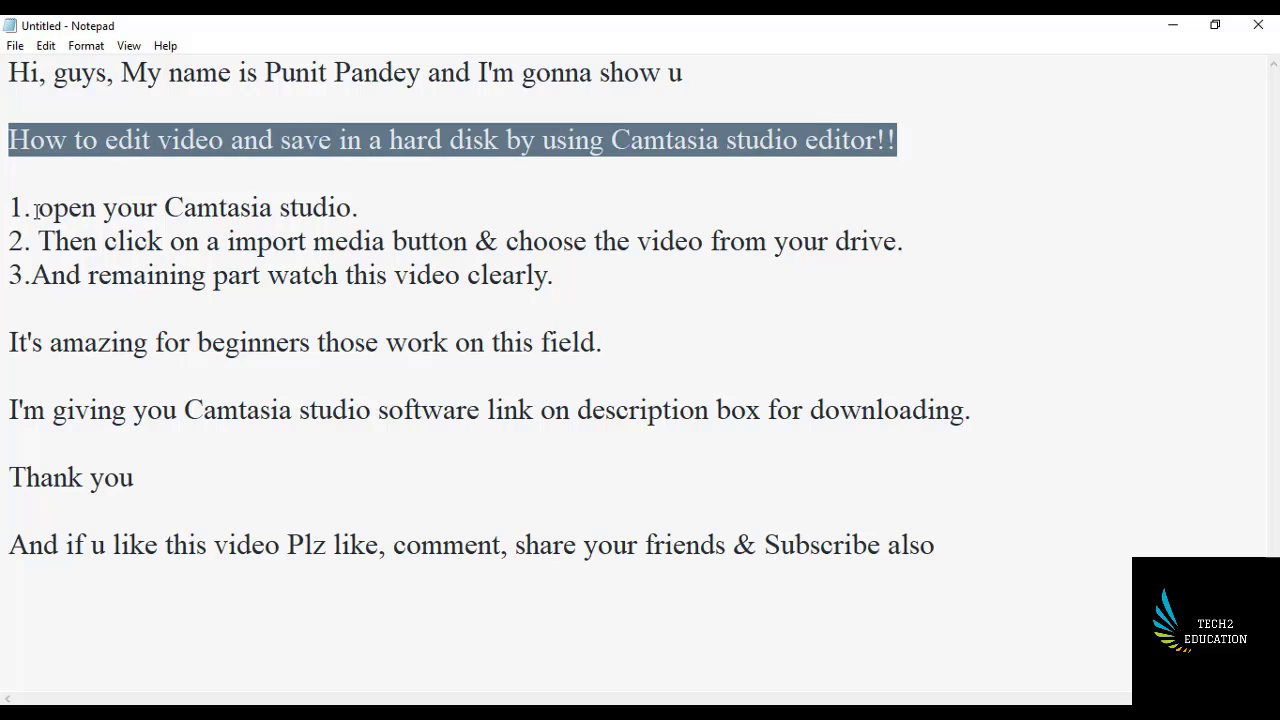
left_click_drag(36, 212, 362, 220)
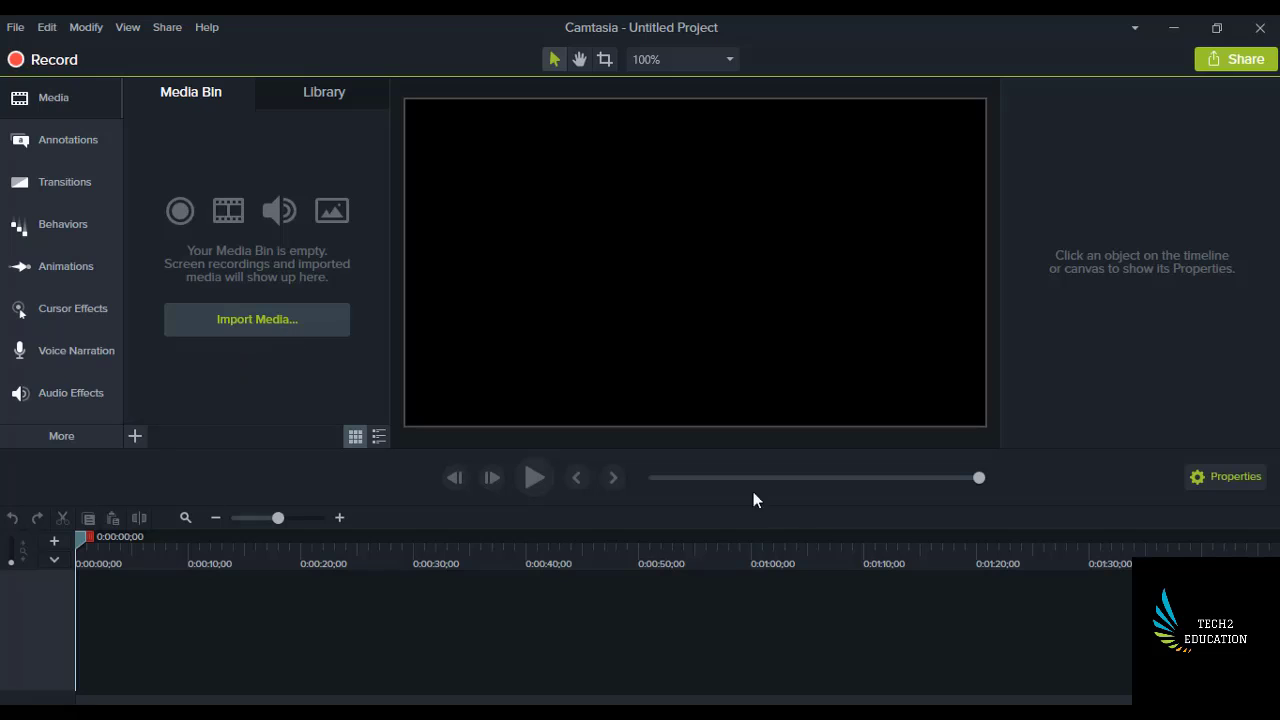
Step: Bring the Notepad script forward and read steps 2 (importing media) and 3
left_click(348, 578)
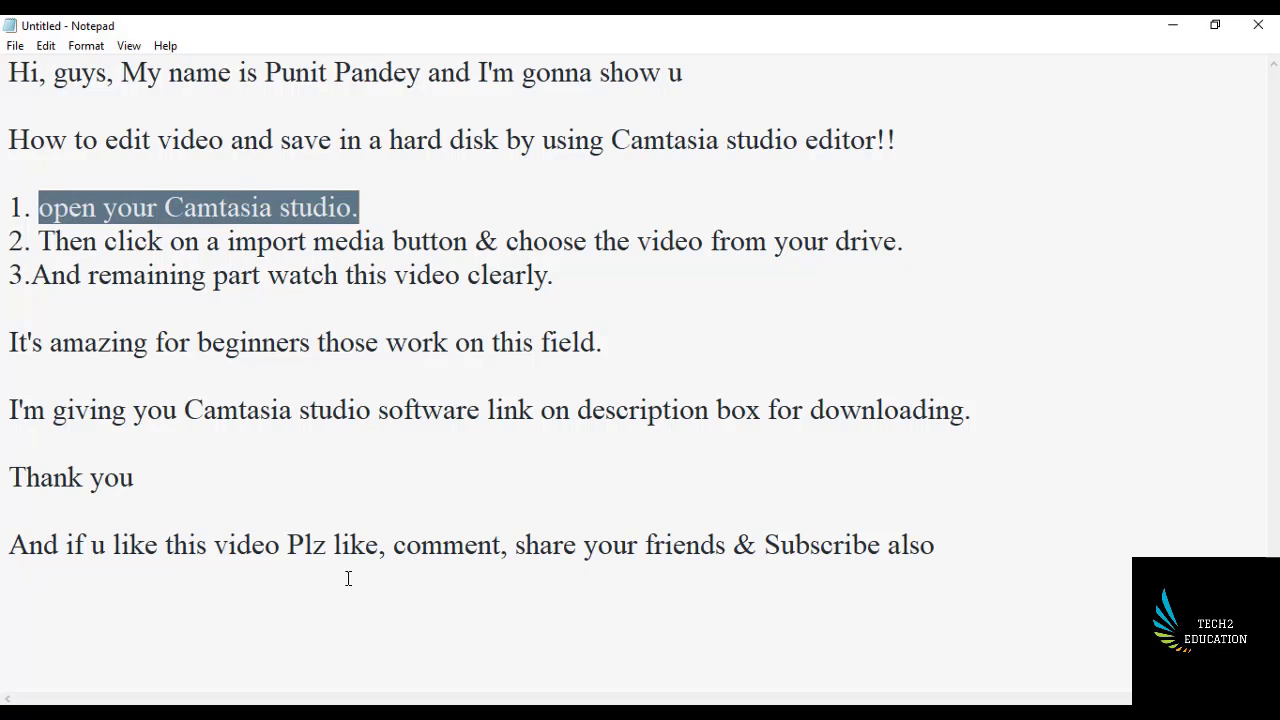
left_click_drag(35, 227, 752, 247)
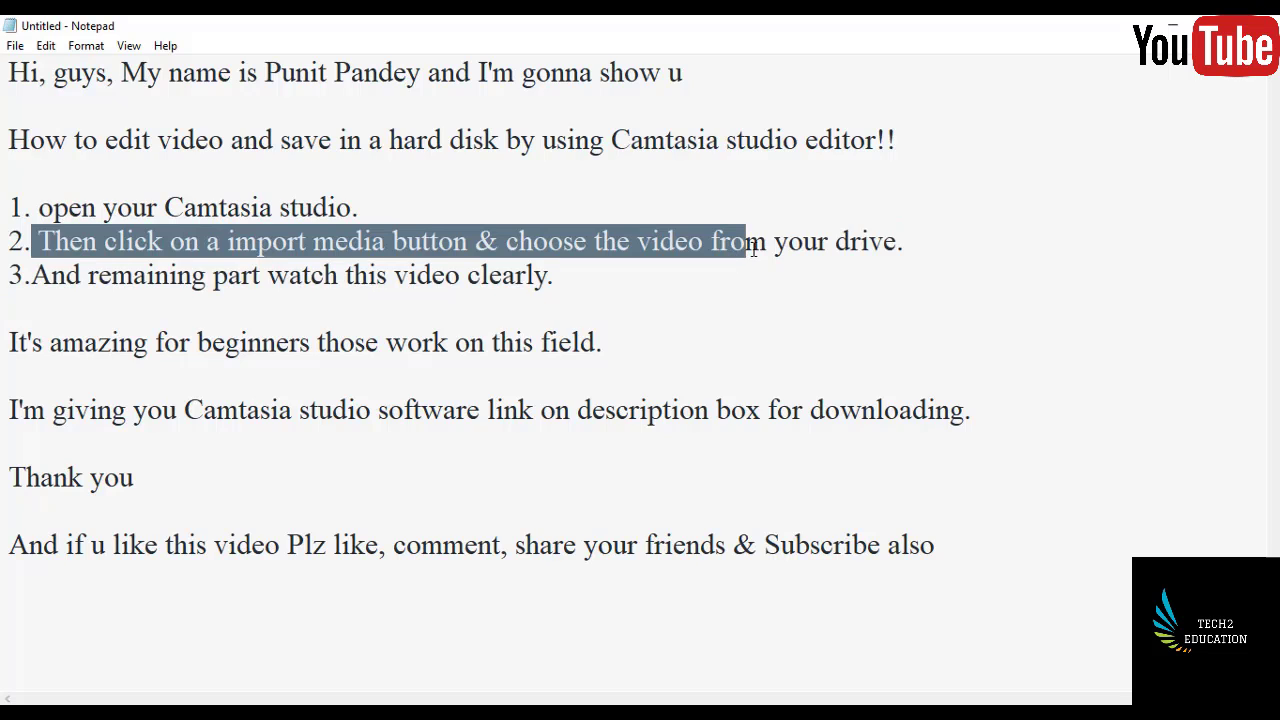
key("shift+Right")
key("shift+Right")
key("shift+Right")
key("shift+Right")
key("shift+Right")
key("shift+Right")
key("shift+Right")
key("shift+Right")
key("shift+Right")
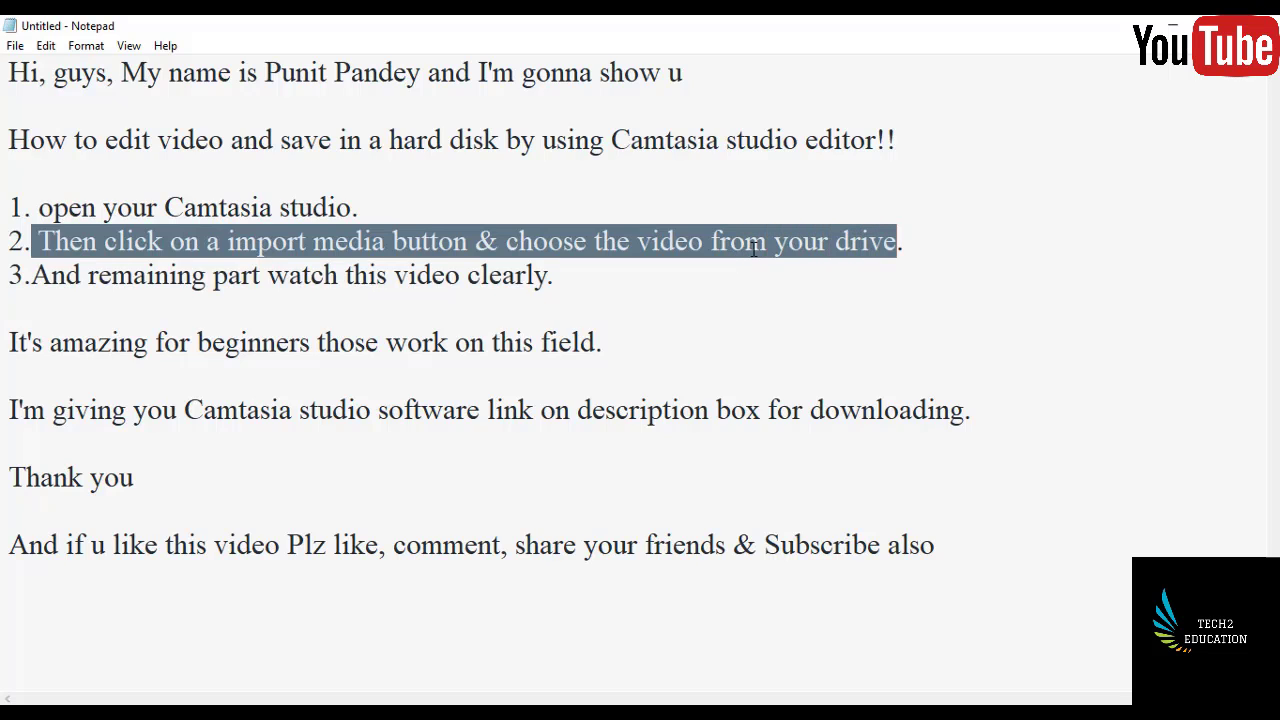
key("shift+Right")
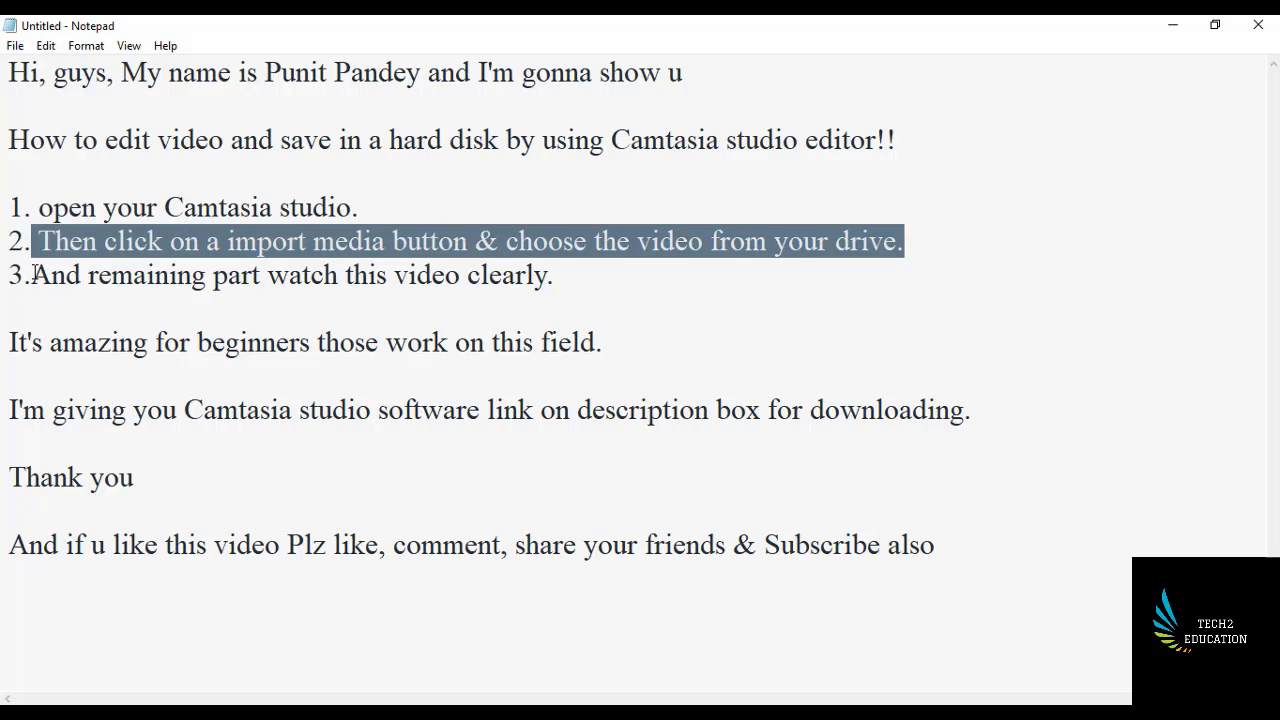
left_click_drag(33, 273, 470, 300)
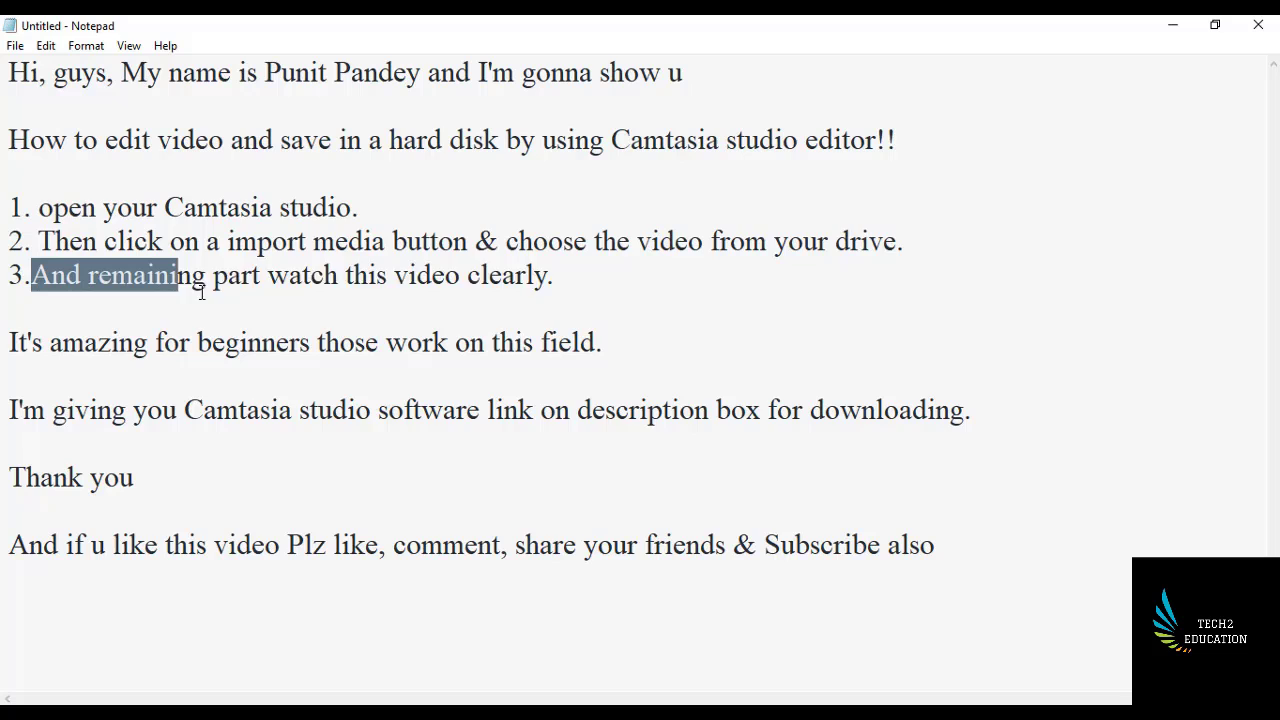
left_click(571, 288)
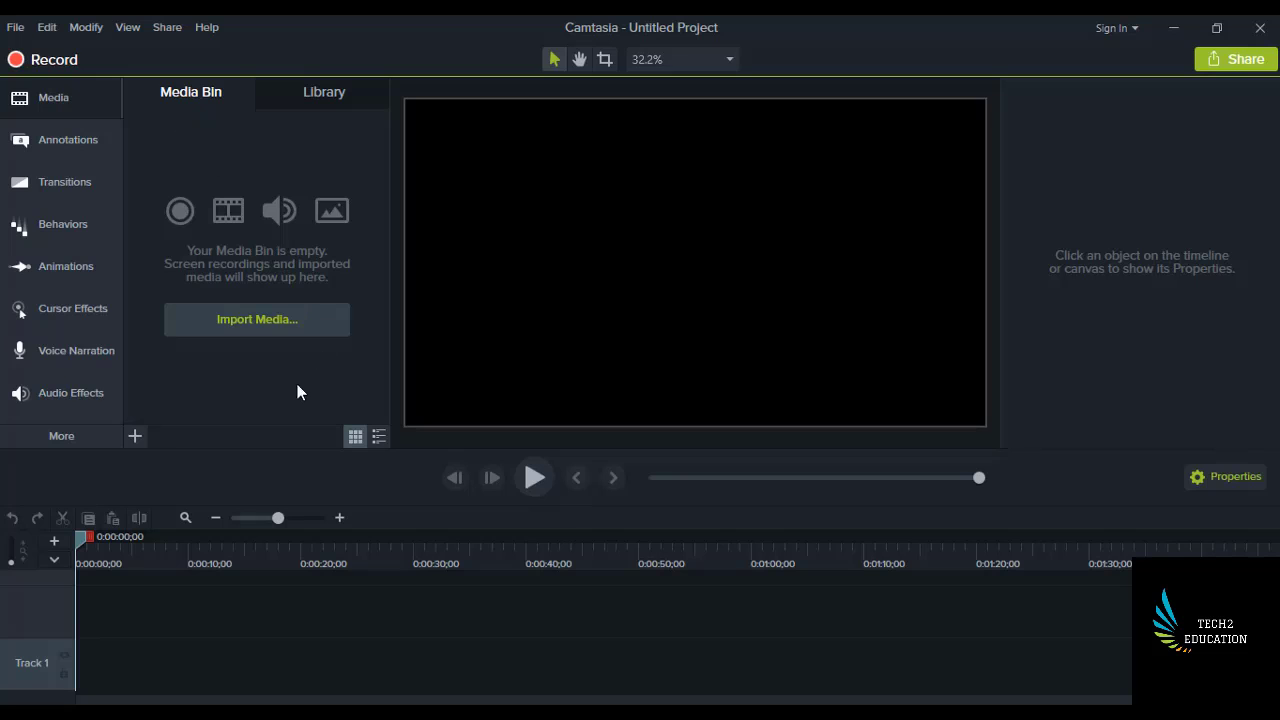
Step: Import 'The Most Mysterious Creepy Things On Earth Ever' from E:\Geography into the media bin
left_click(224, 310)
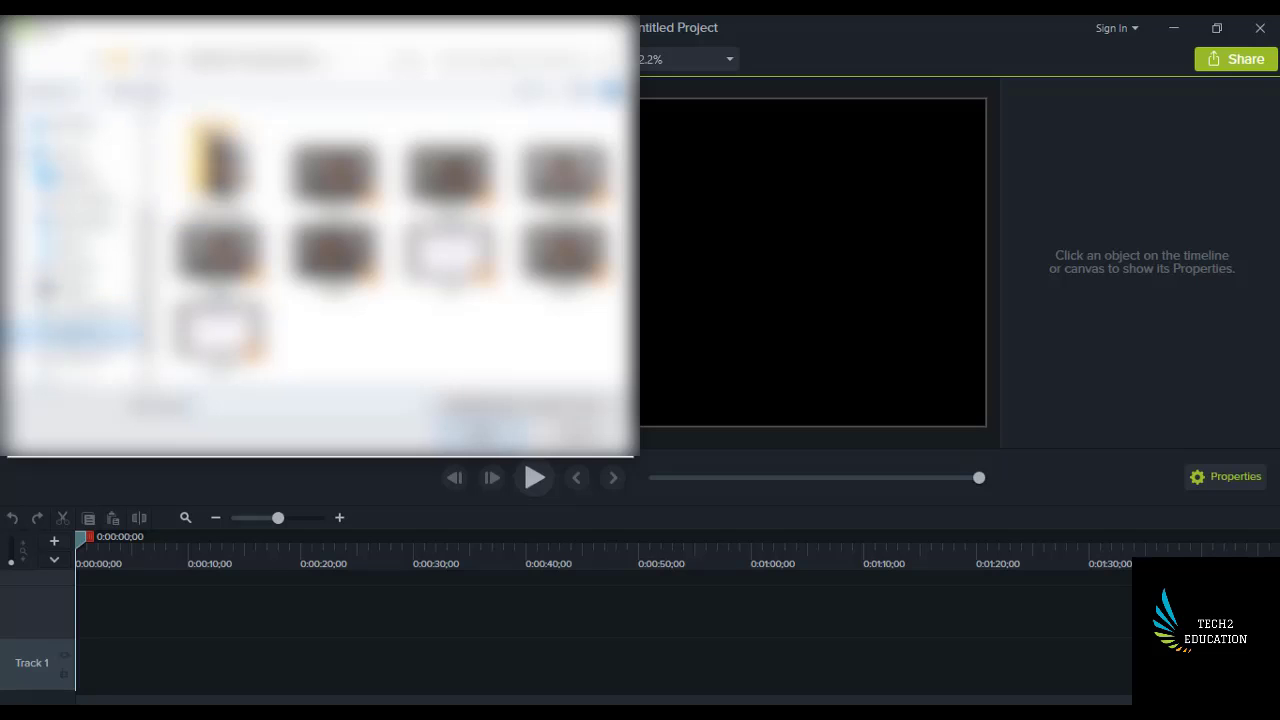
left_click(77, 334)
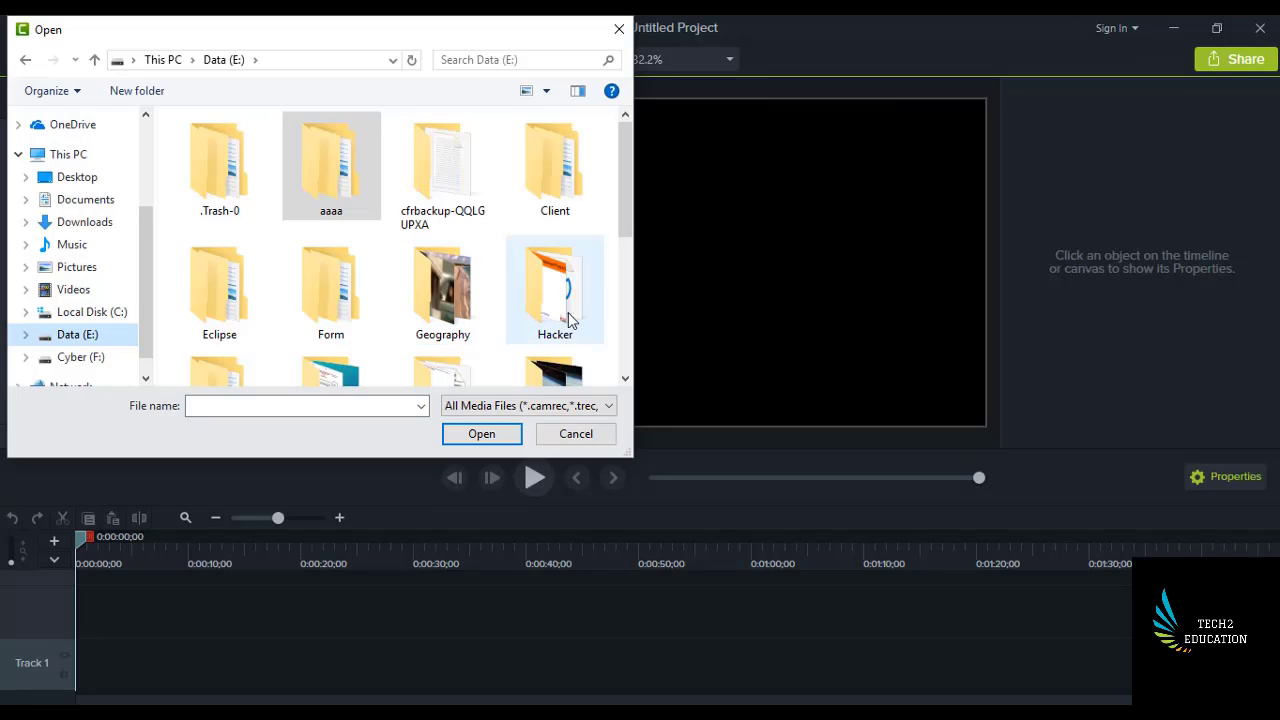
double_click(436, 322)
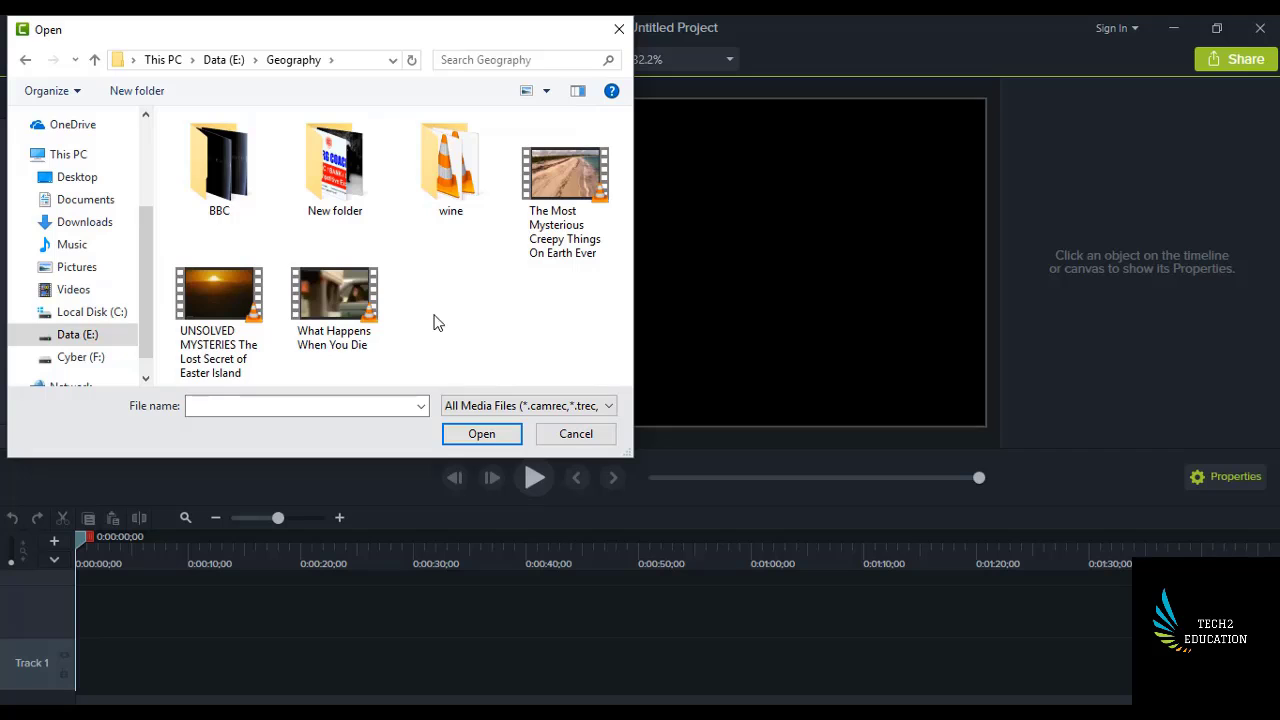
left_click(545, 195)
left_click(489, 437)
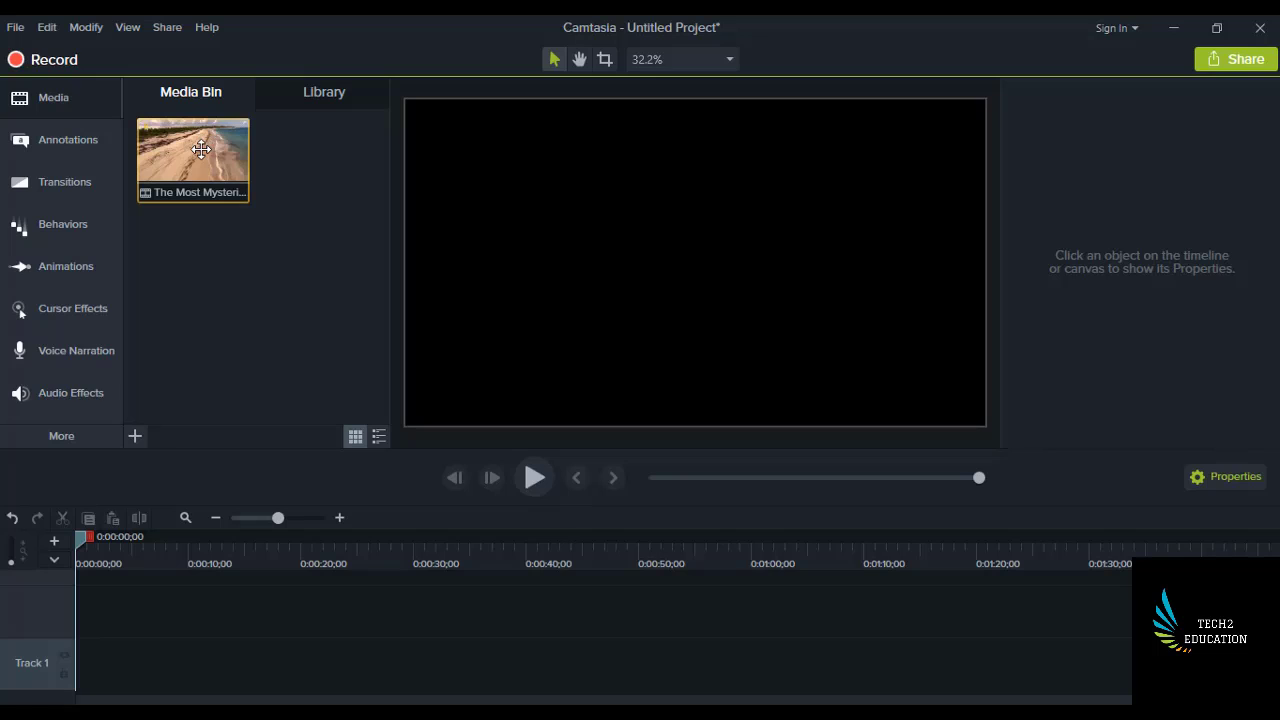
Step: Add the imported video to Track 1 at the playhead, preview it briefly, and rewind to 0
right_click(201, 149)
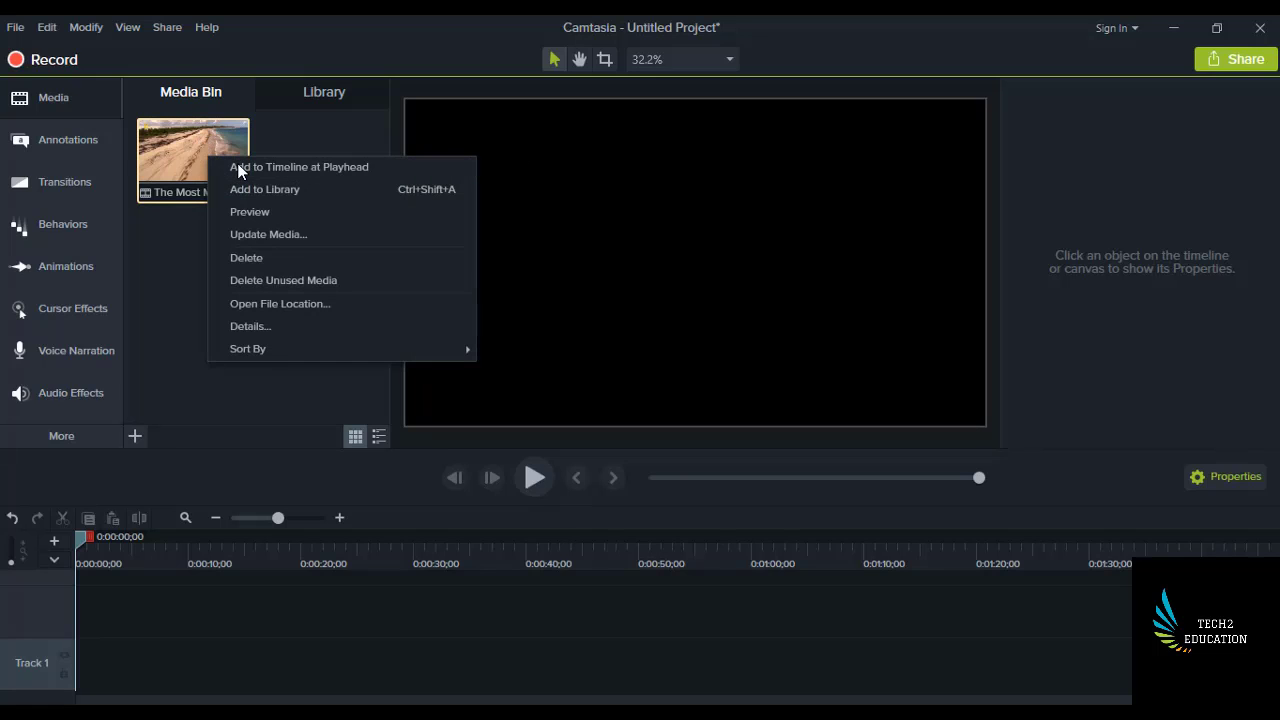
left_click(238, 166)
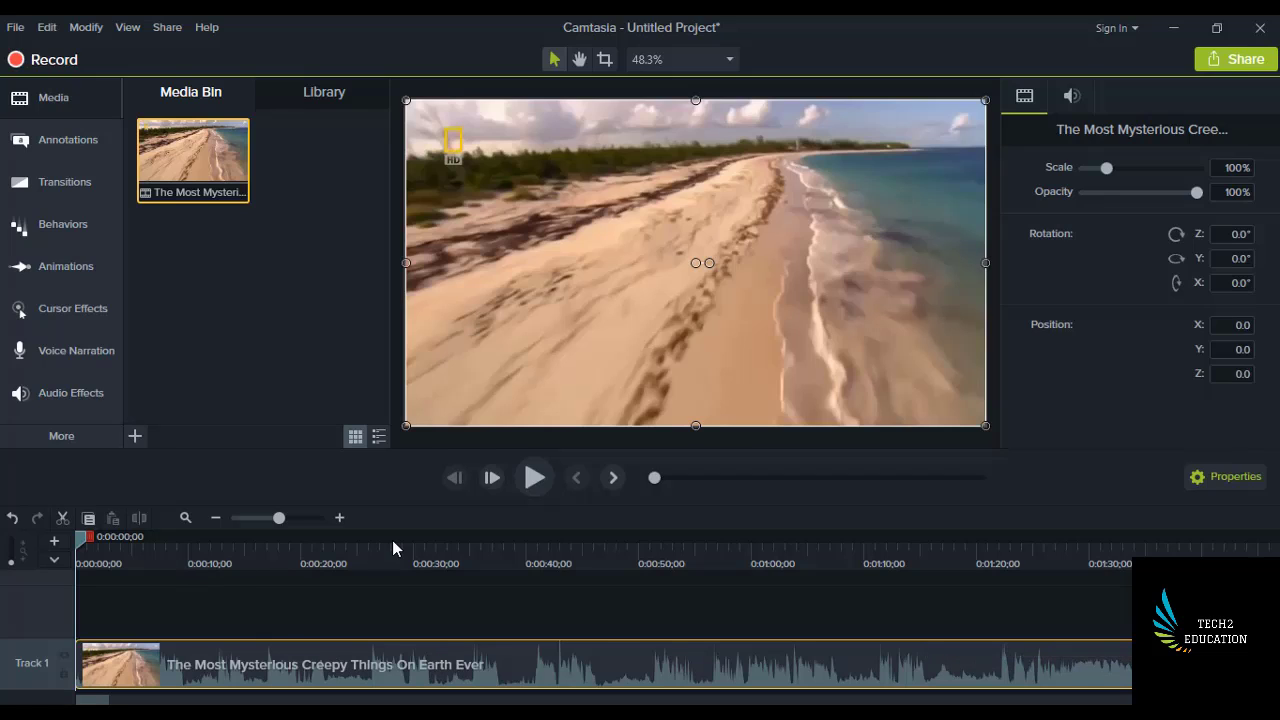
left_click(526, 485)
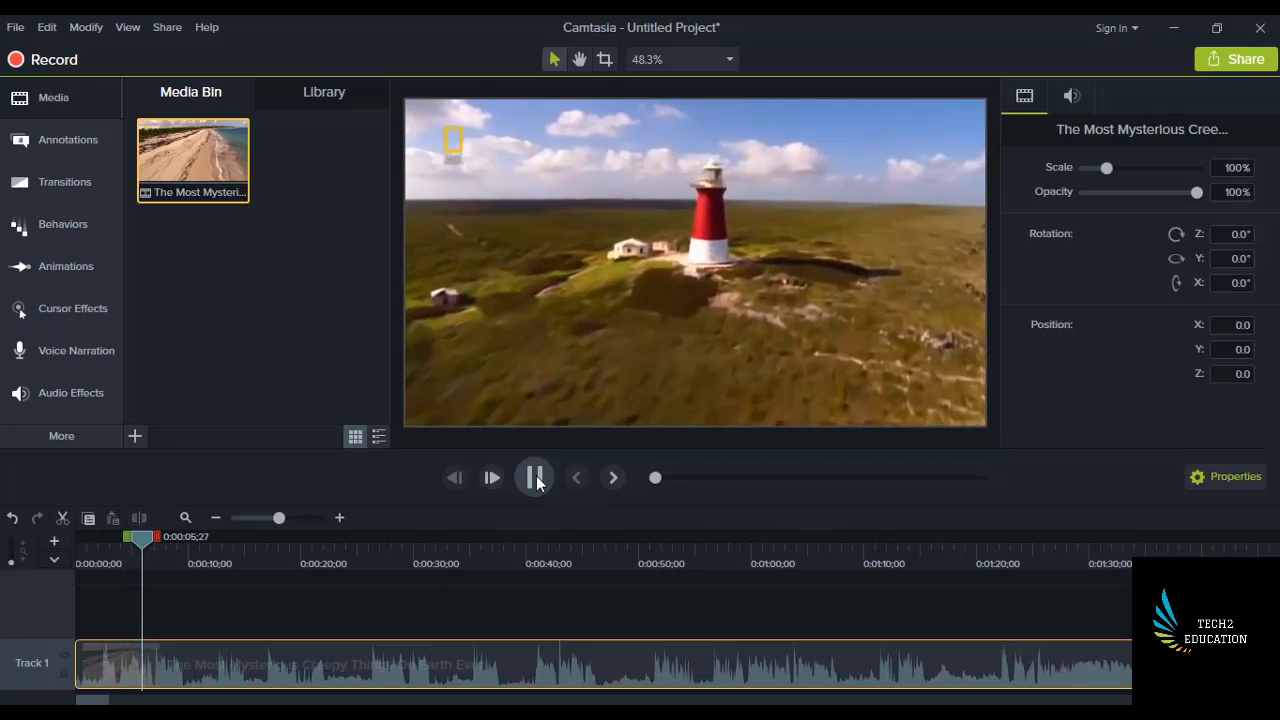
left_click(536, 482)
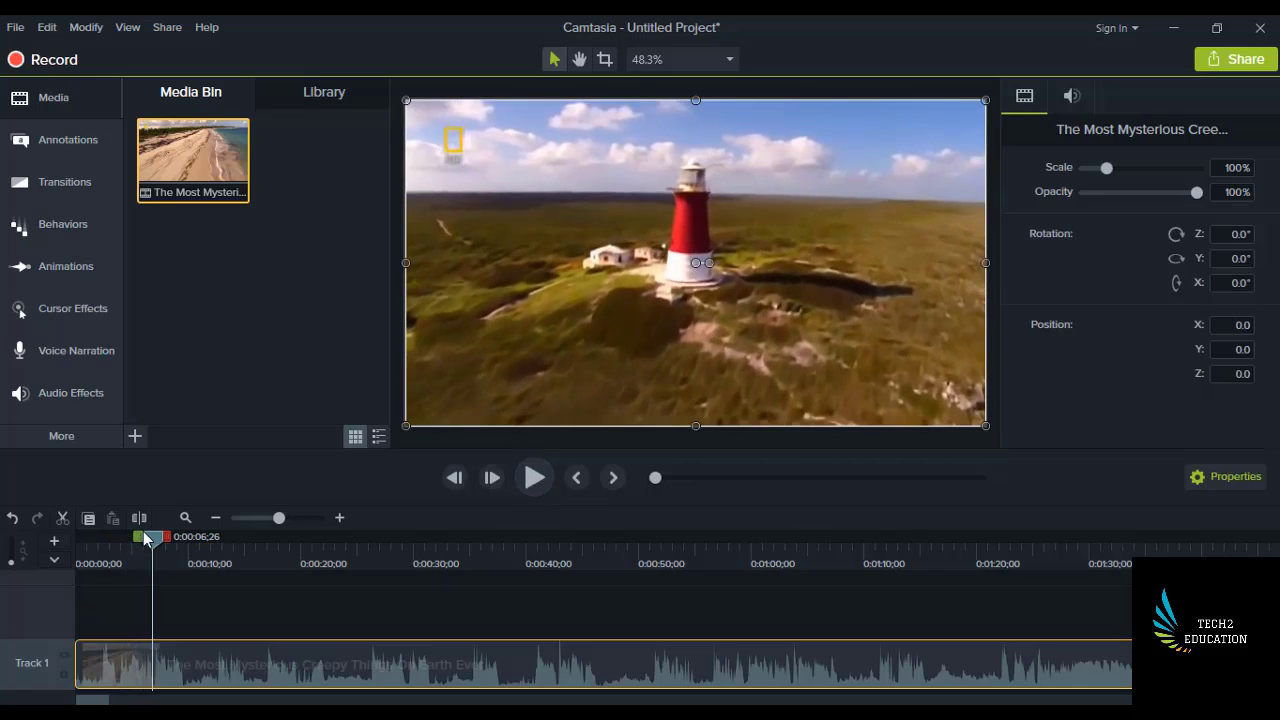
left_click_drag(151, 555, 55, 553)
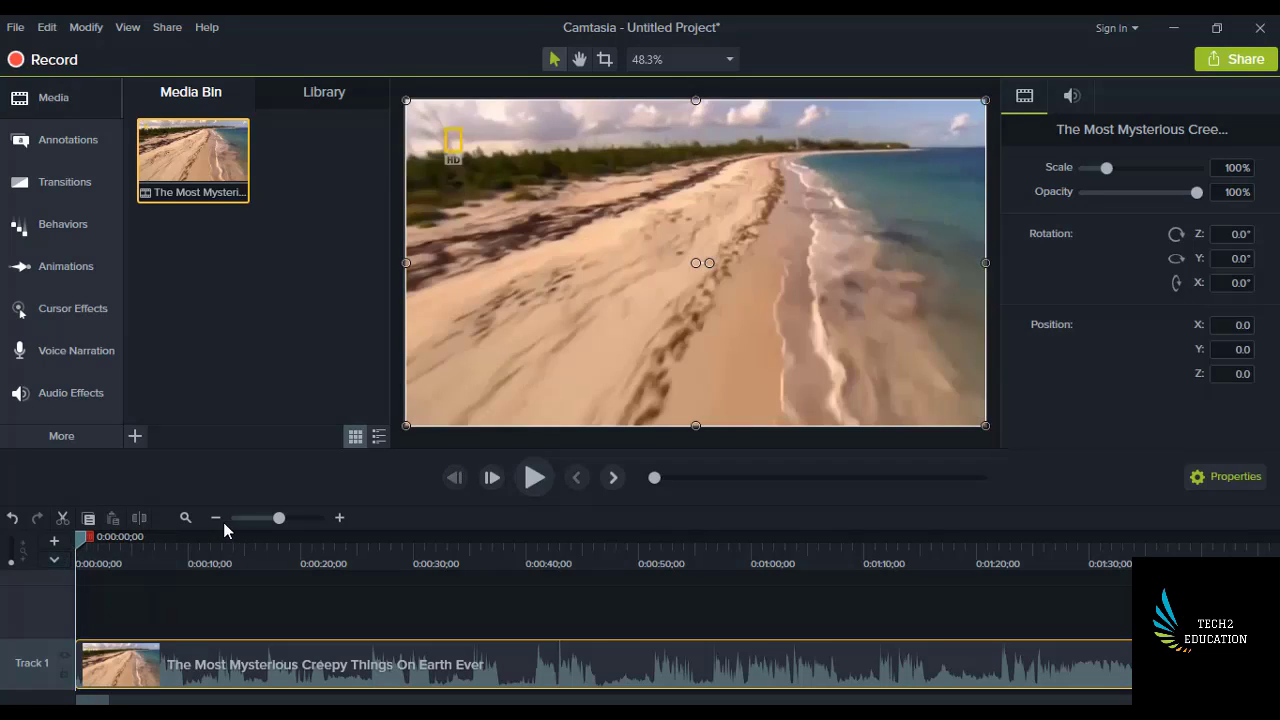
Step: Cut everything after 0:08:03 from the Track 1 clip and play the trimmed result
left_click(219, 520)
left_click(219, 520)
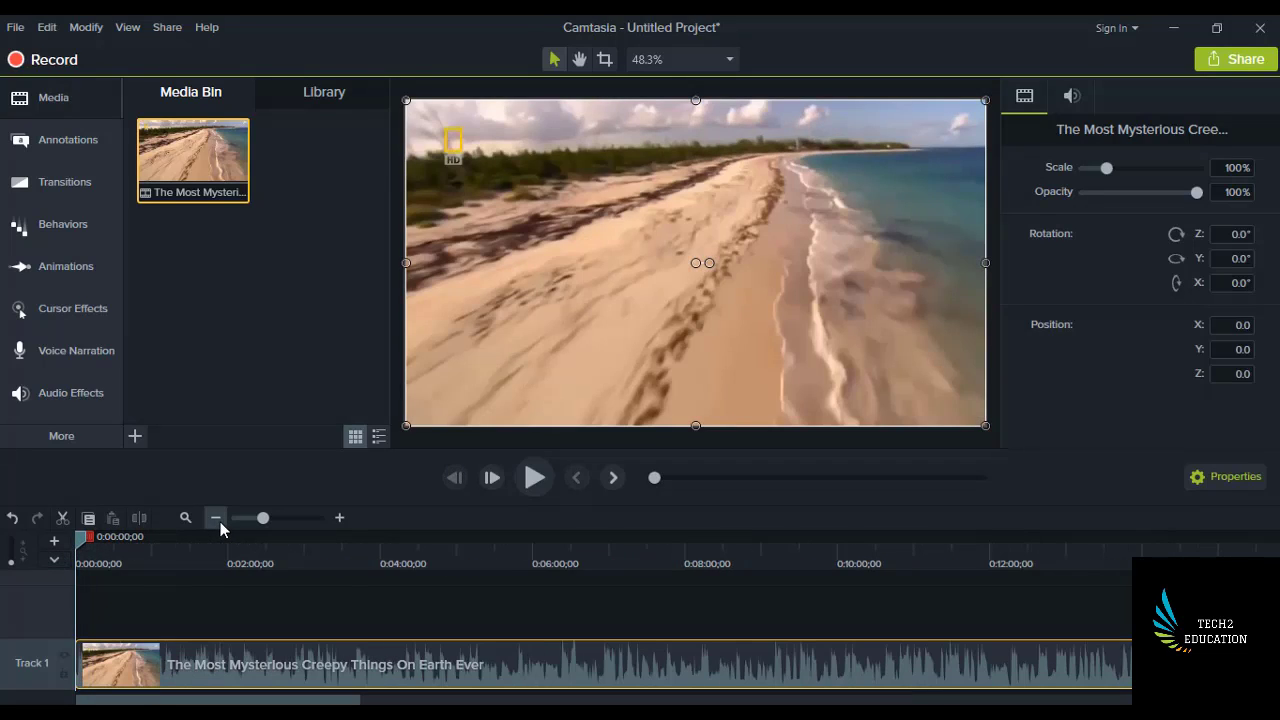
left_click(216, 518)
left_click(216, 518)
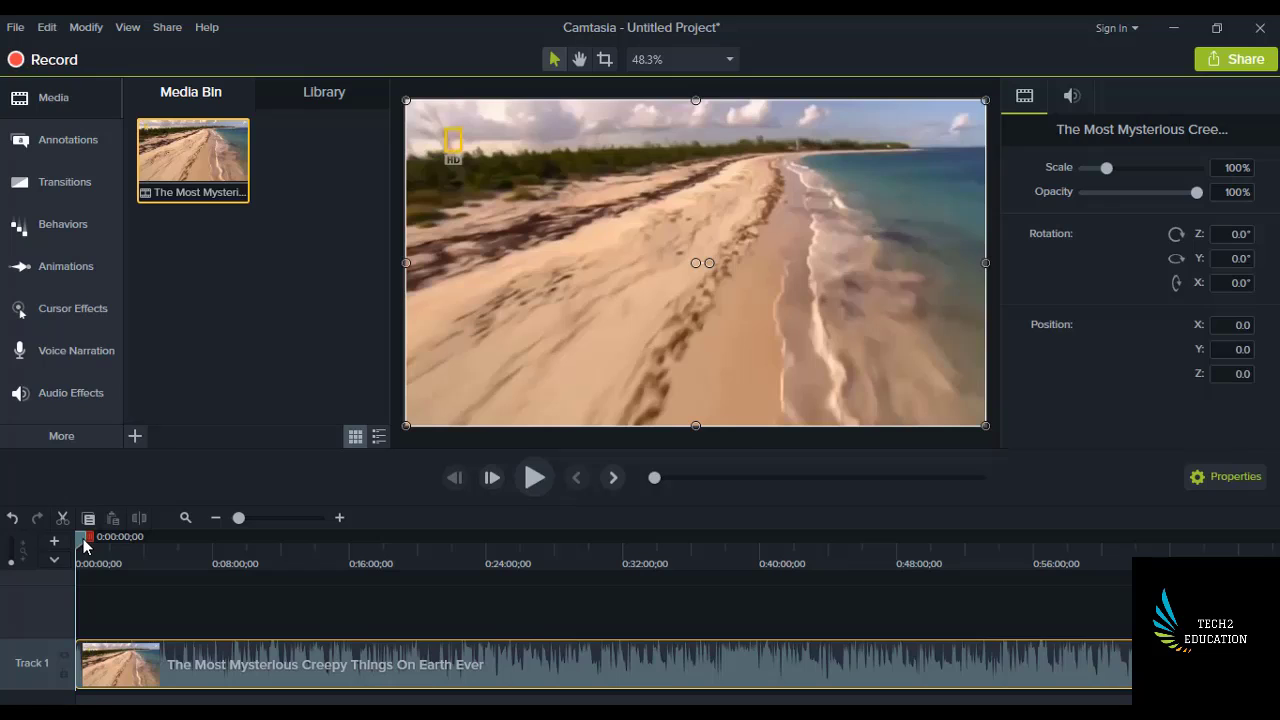
left_click_drag(83, 538, 227, 538)
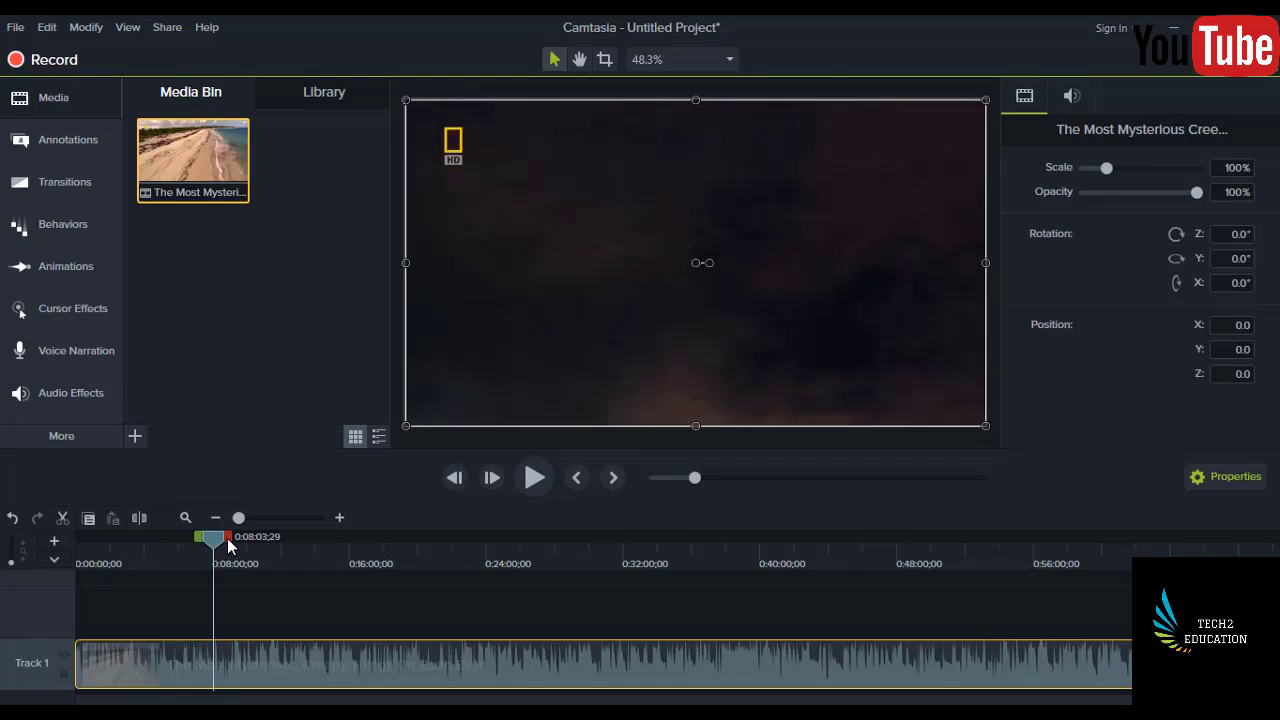
mouse_move(227, 537)
left_mouse_down()
mouse_move(1228, 537)
mouse_move(1203, 537)
left_mouse_up()
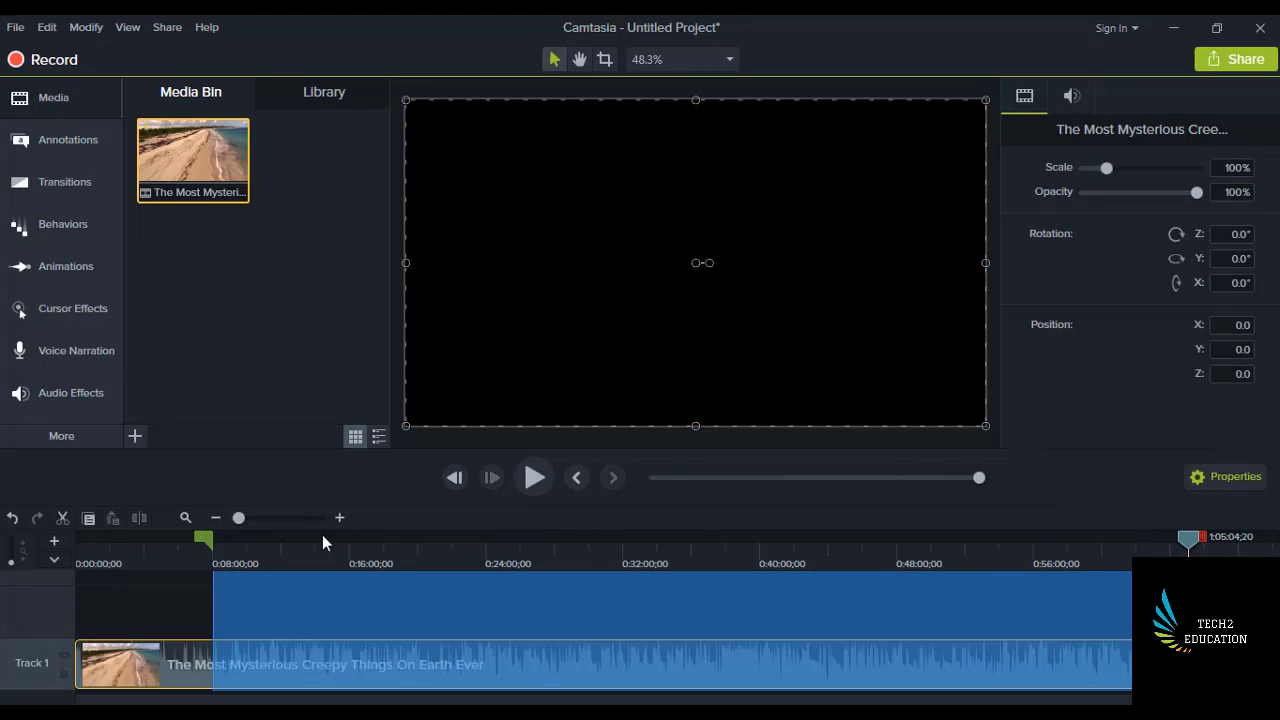
left_click(62, 519)
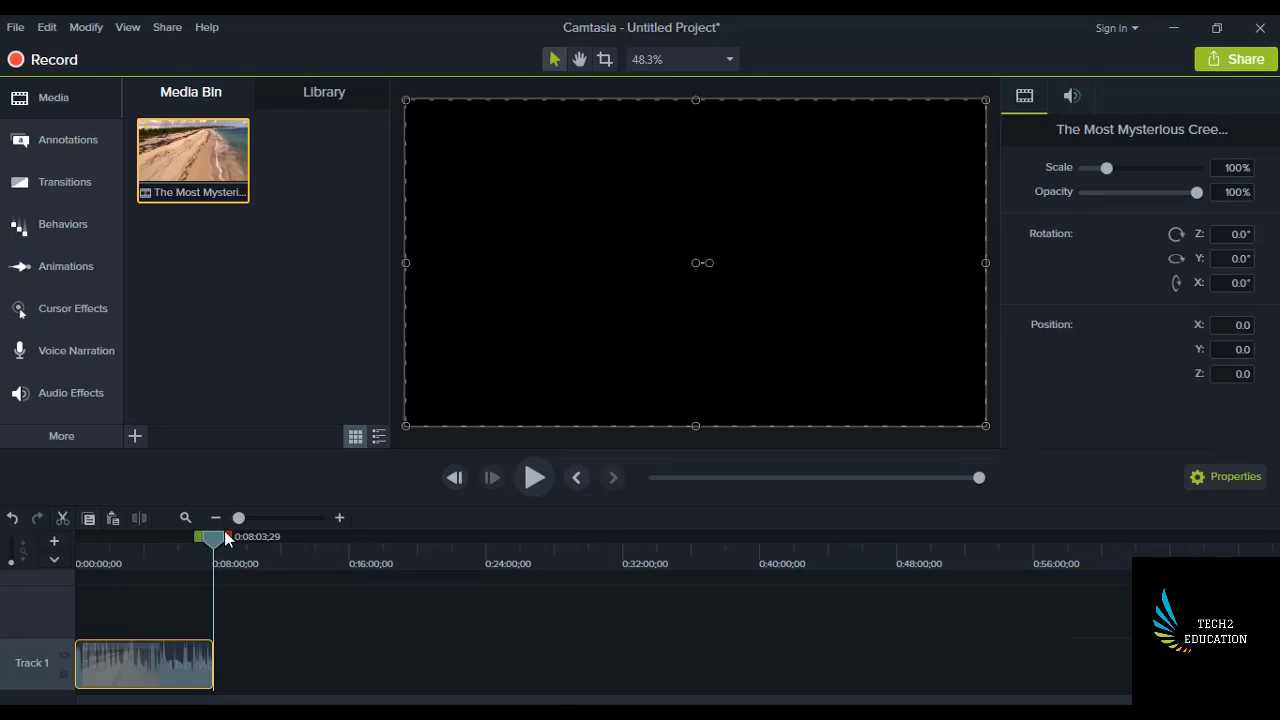
left_click(530, 491)
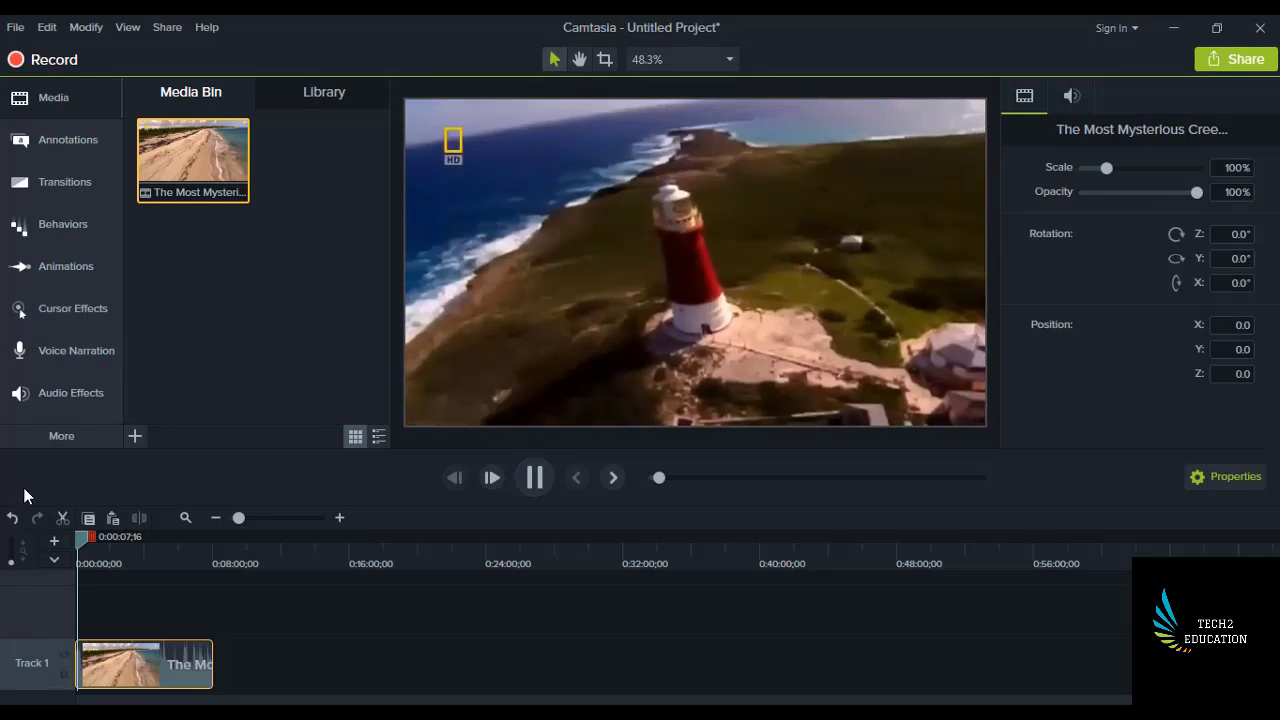
left_click_drag(80, 533, 168, 541)
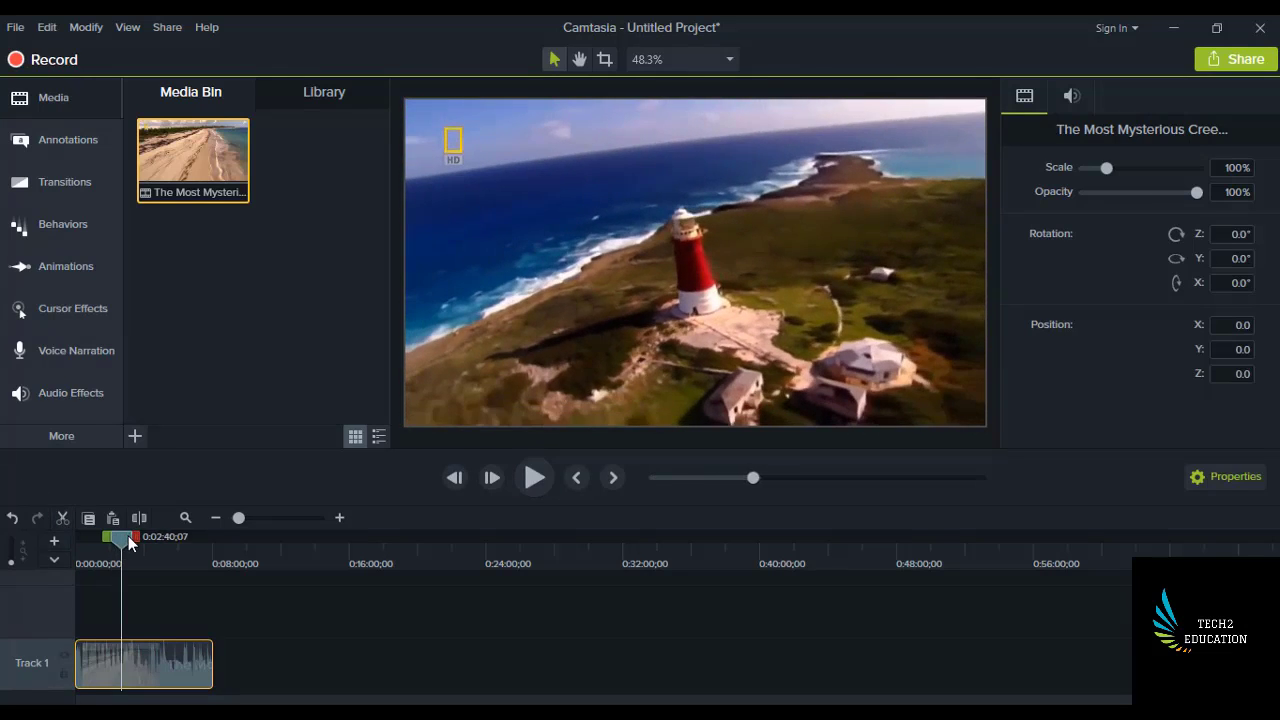
Step: Play the trimmed clip from about 0:07:48 to its end, then replay from 0:00 and pause
left_click(535, 477)
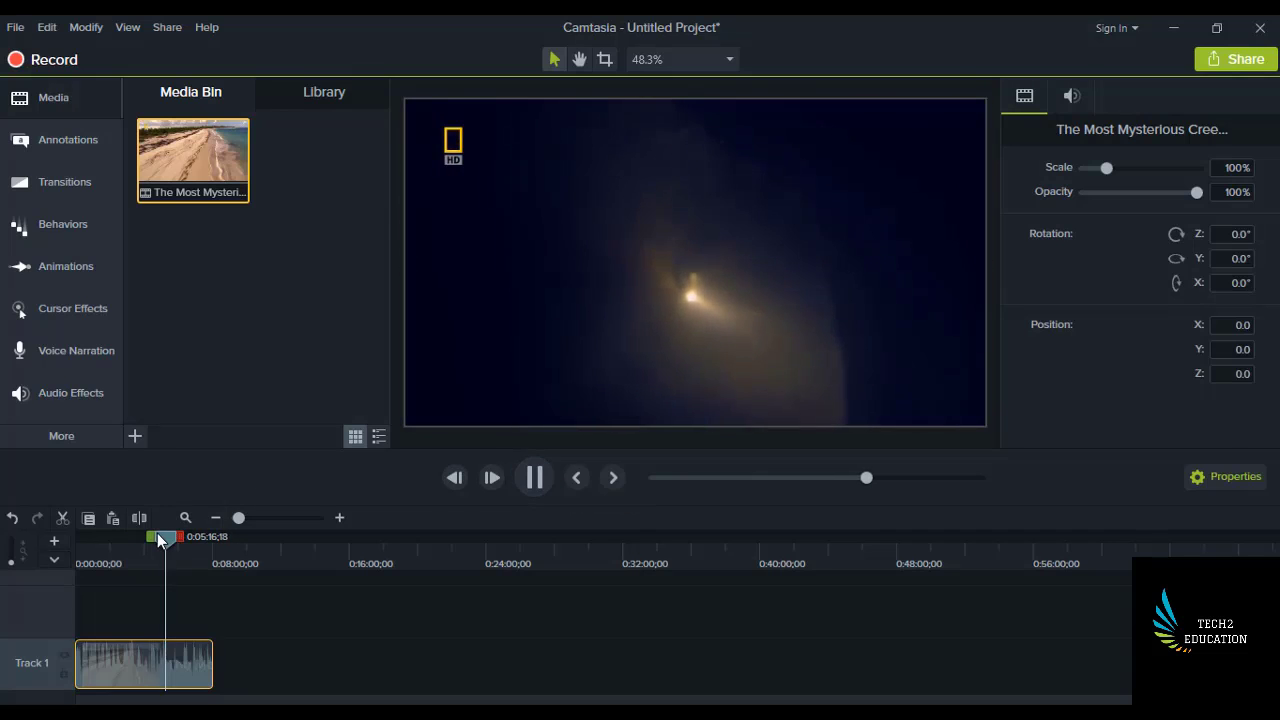
left_click_drag(158, 533, 204, 536)
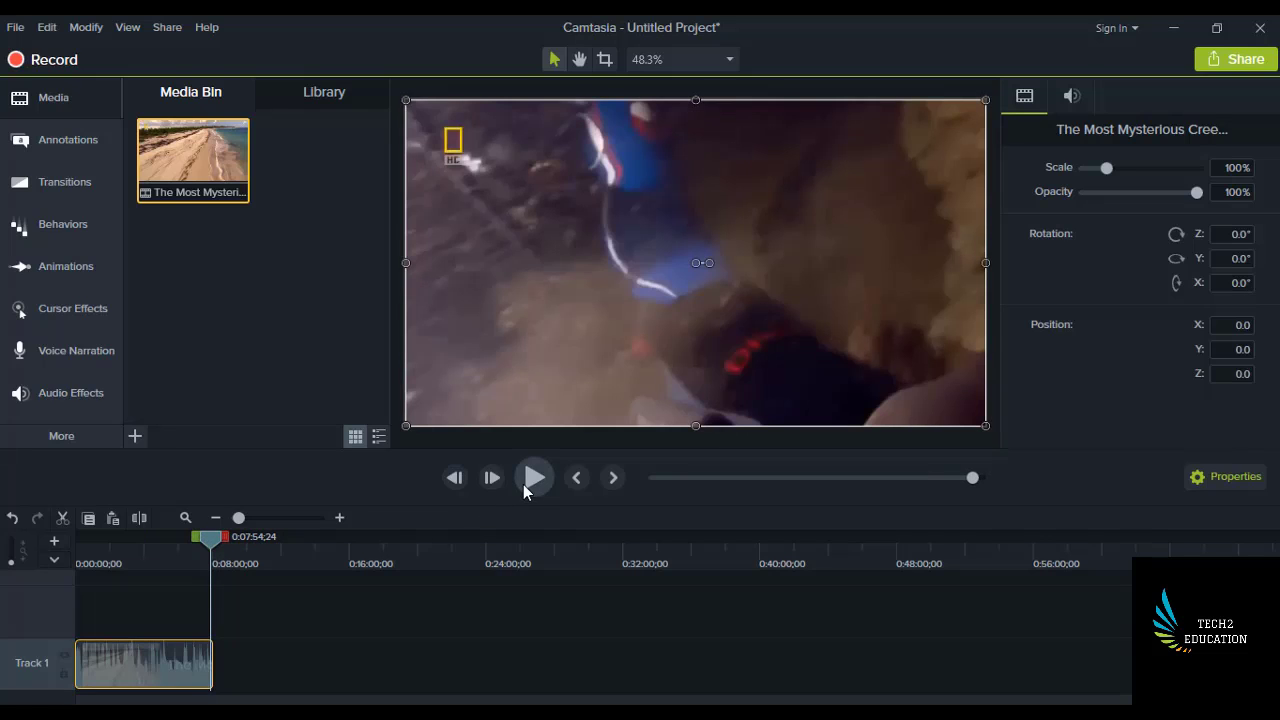
left_click(523, 484)
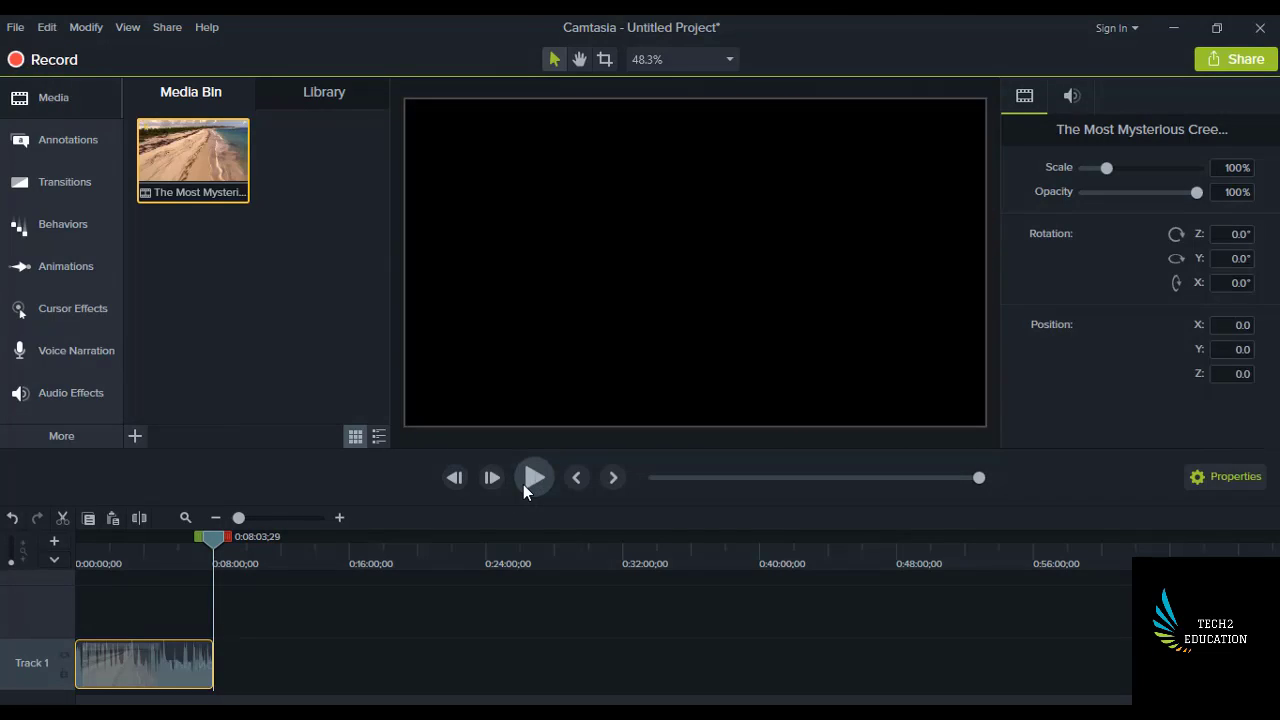
left_click(523, 484)
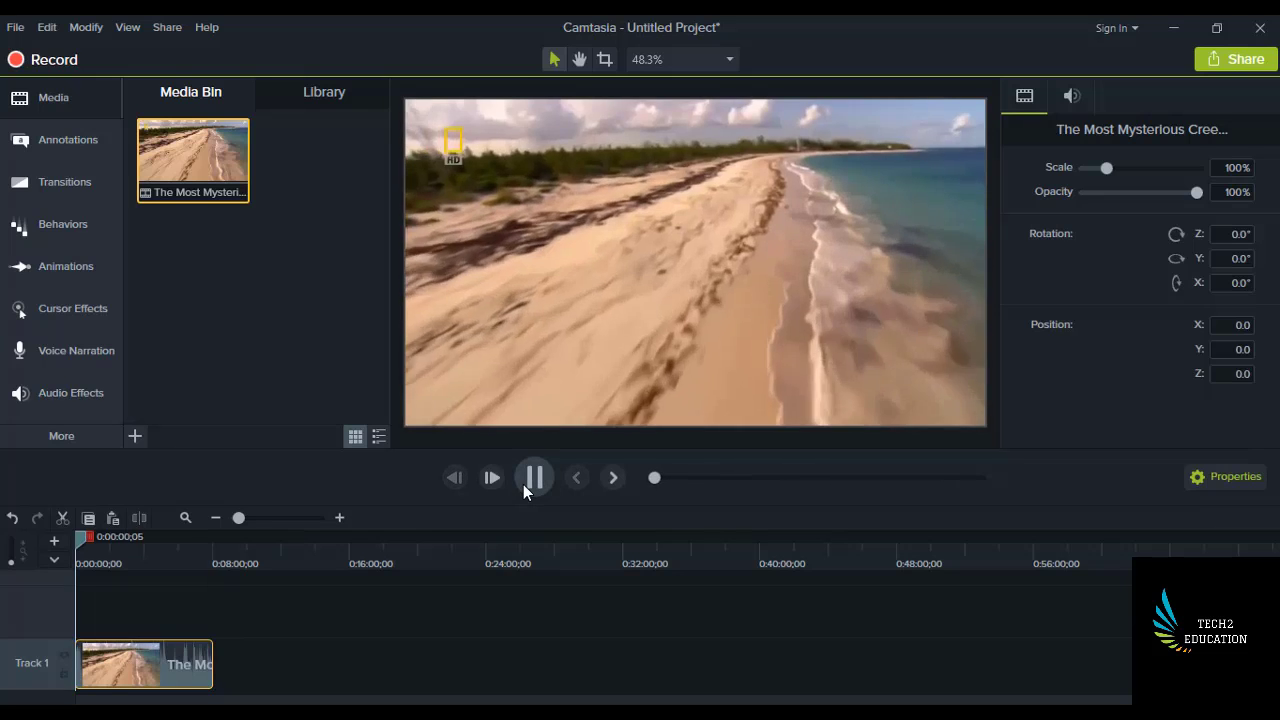
left_click(523, 484)
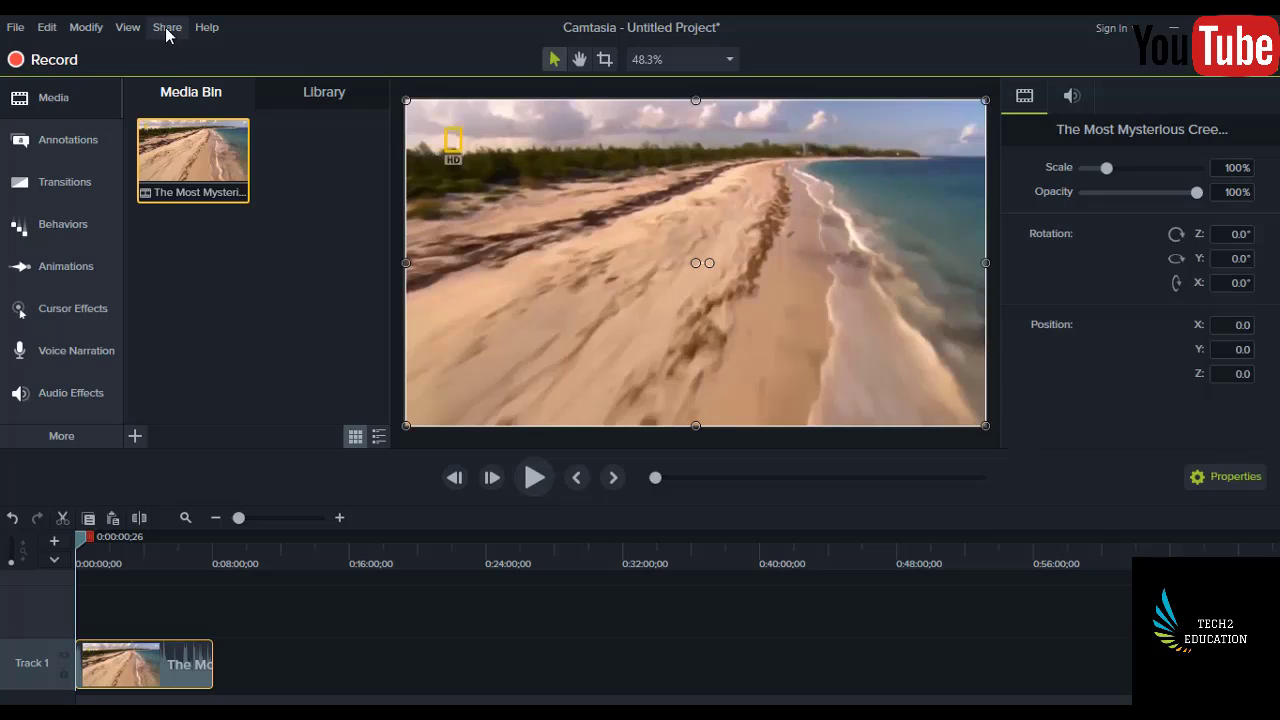
Step: Produce the project as an 'MP4 only (up to 720p)' file named 'jhjjjjhjhjh' in E:\Youtube
left_click(167, 27)
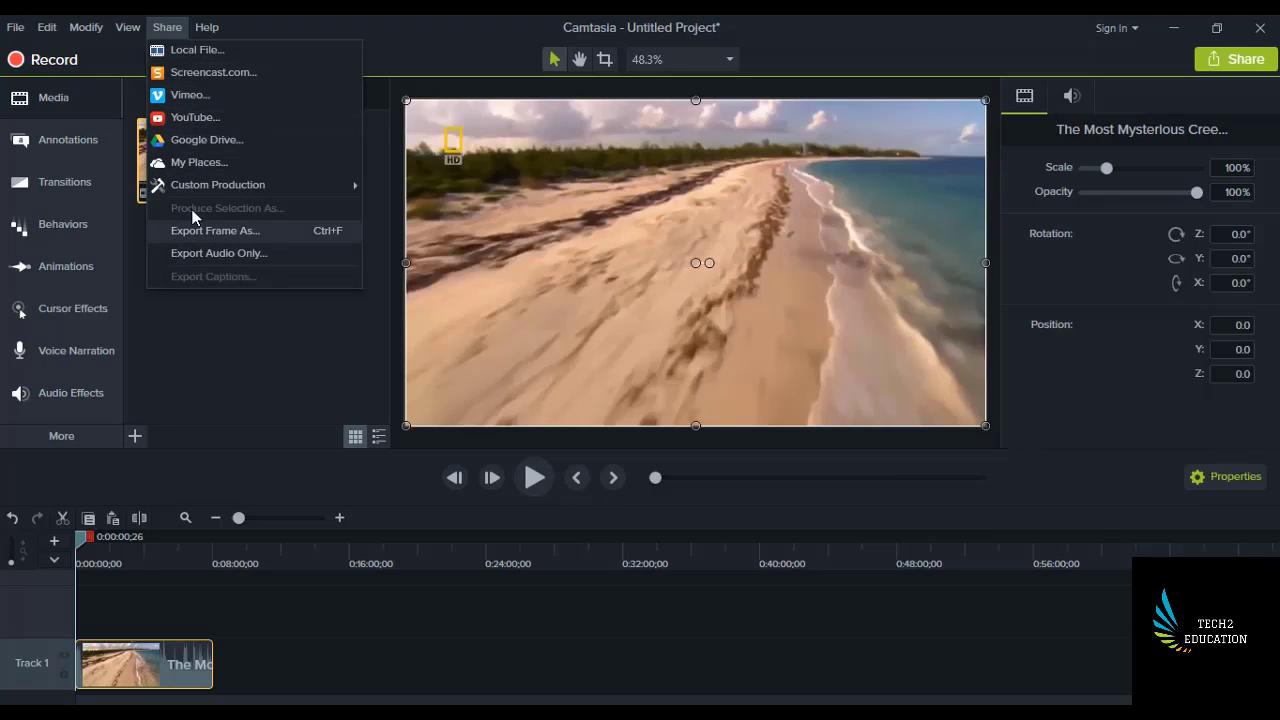
left_click(192, 51)
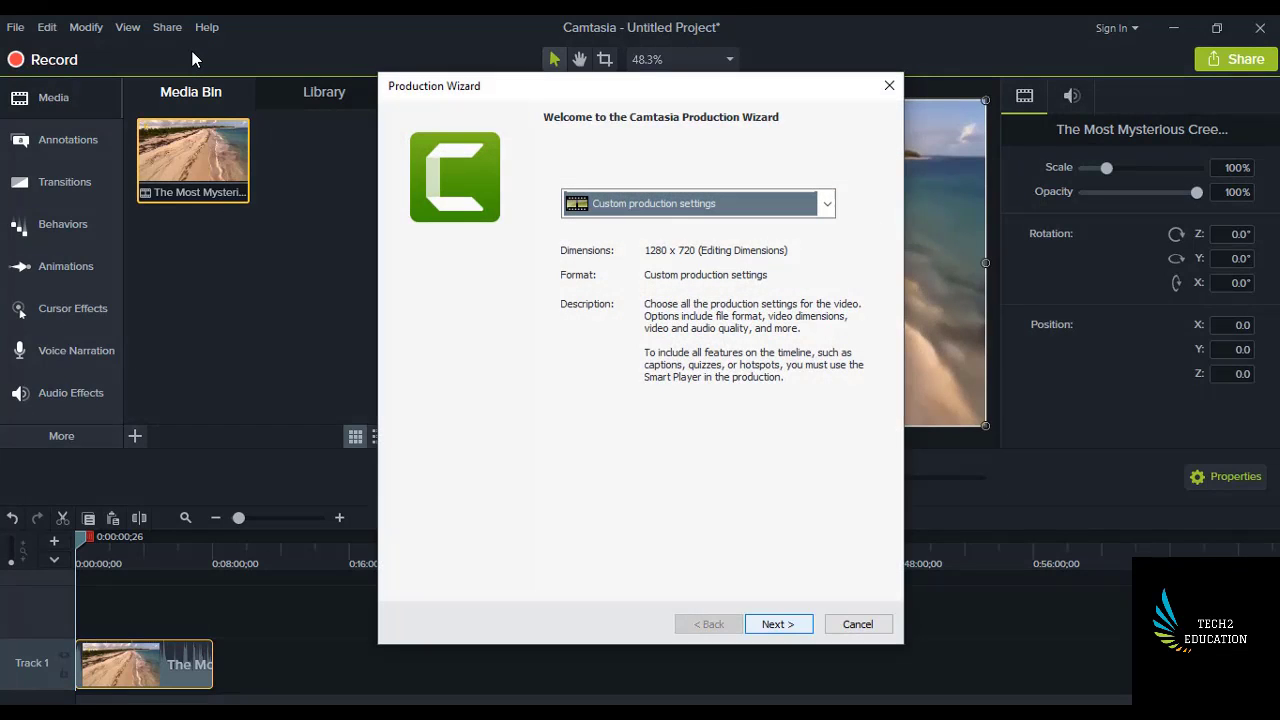
left_click(645, 215)
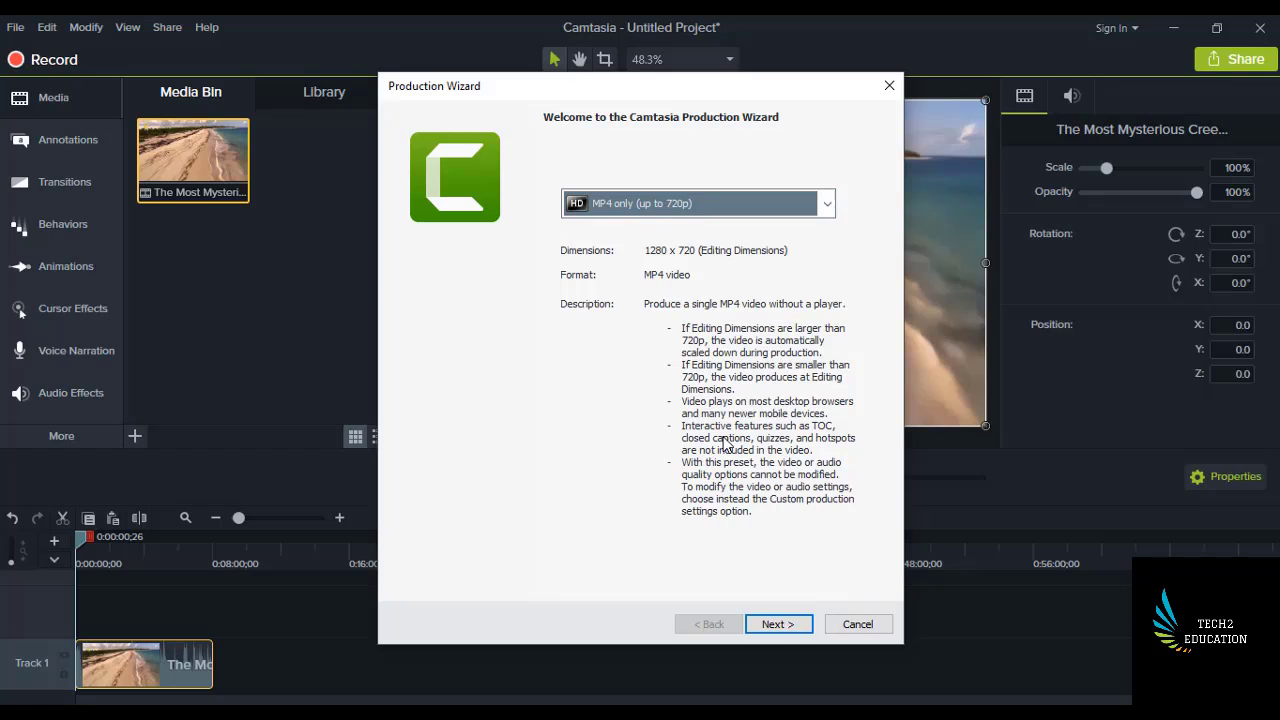
left_click(801, 625)
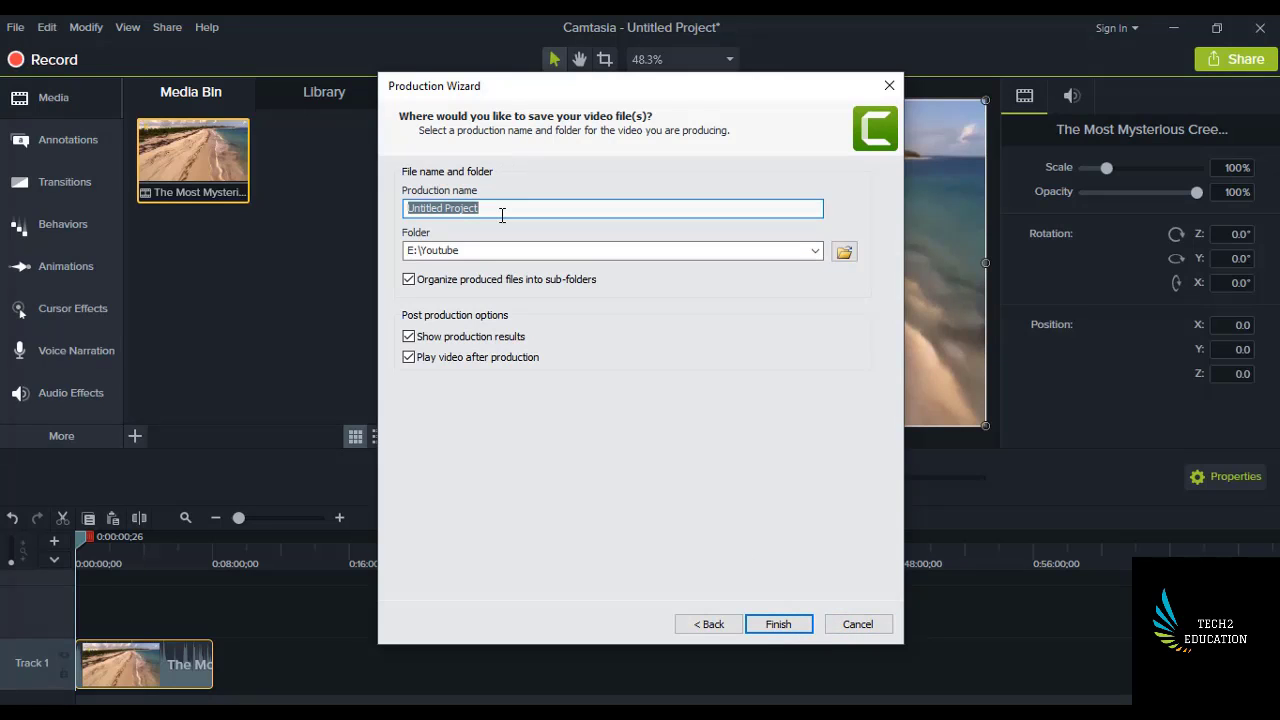
type("jhjjjjhjhjh")
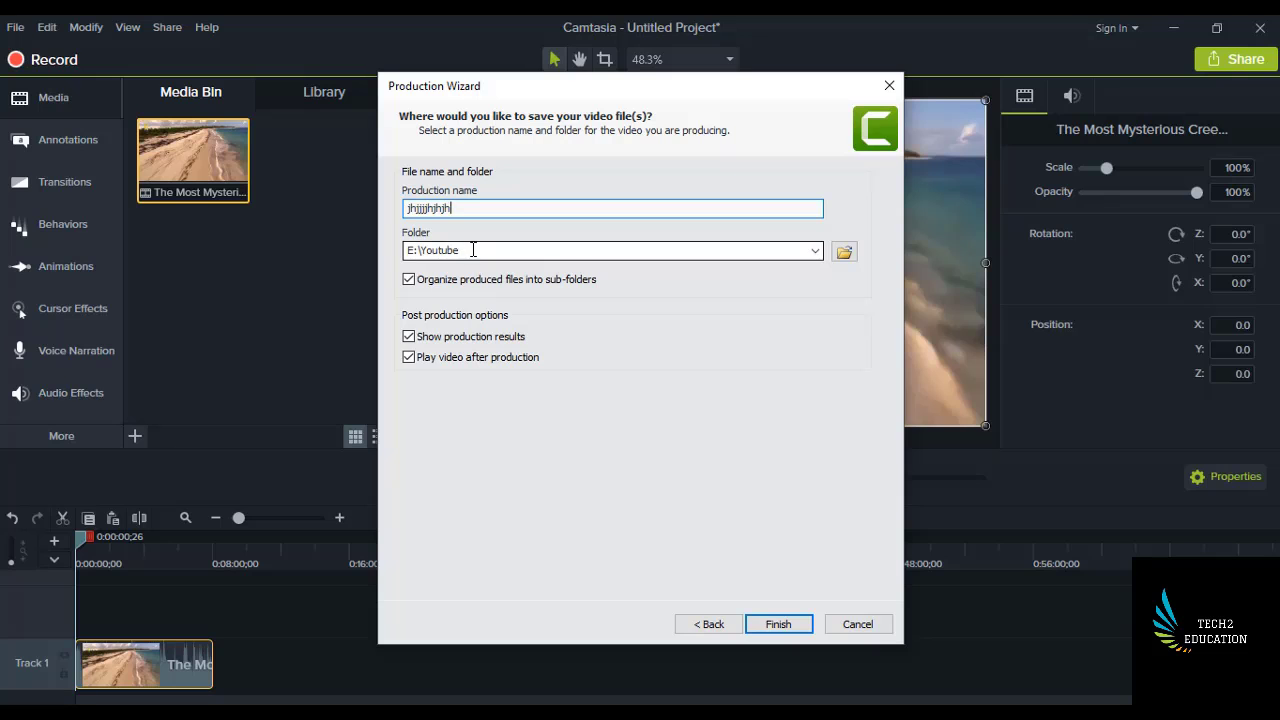
left_click(778, 624)
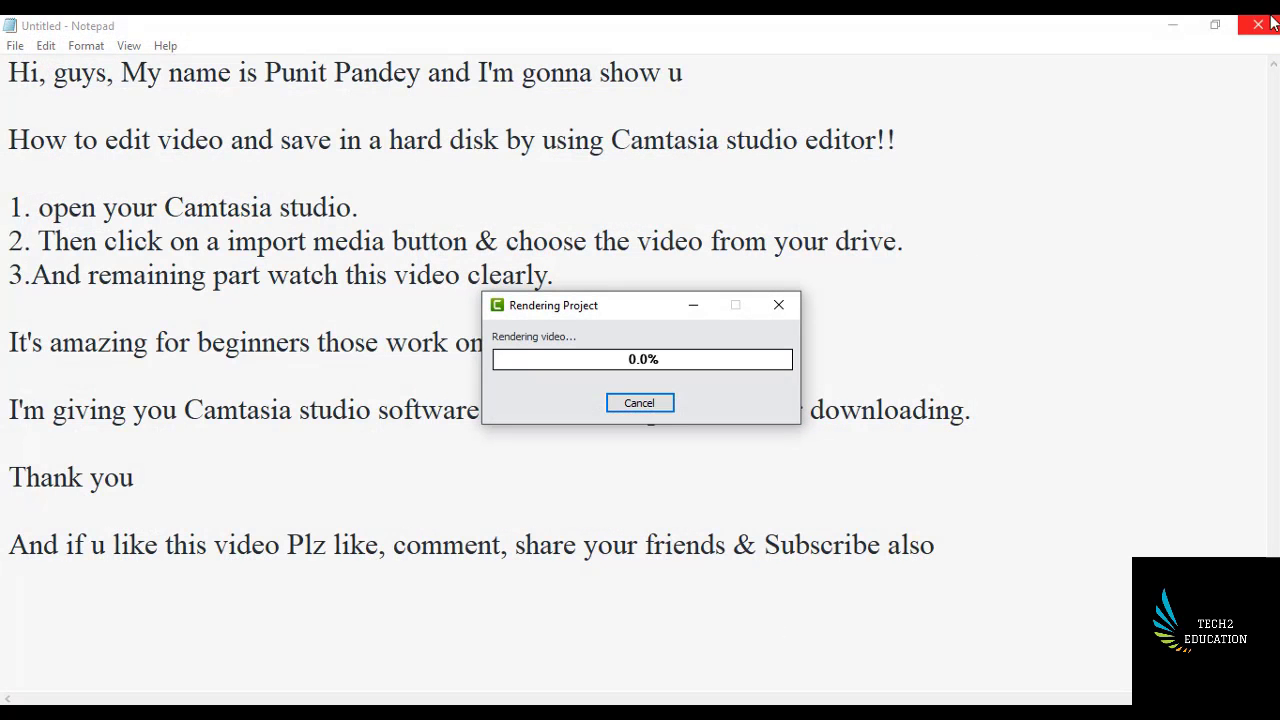
Step: Minimize Notepad and wait for the MP4 rendering to reach 100%
left_click(1171, 31)
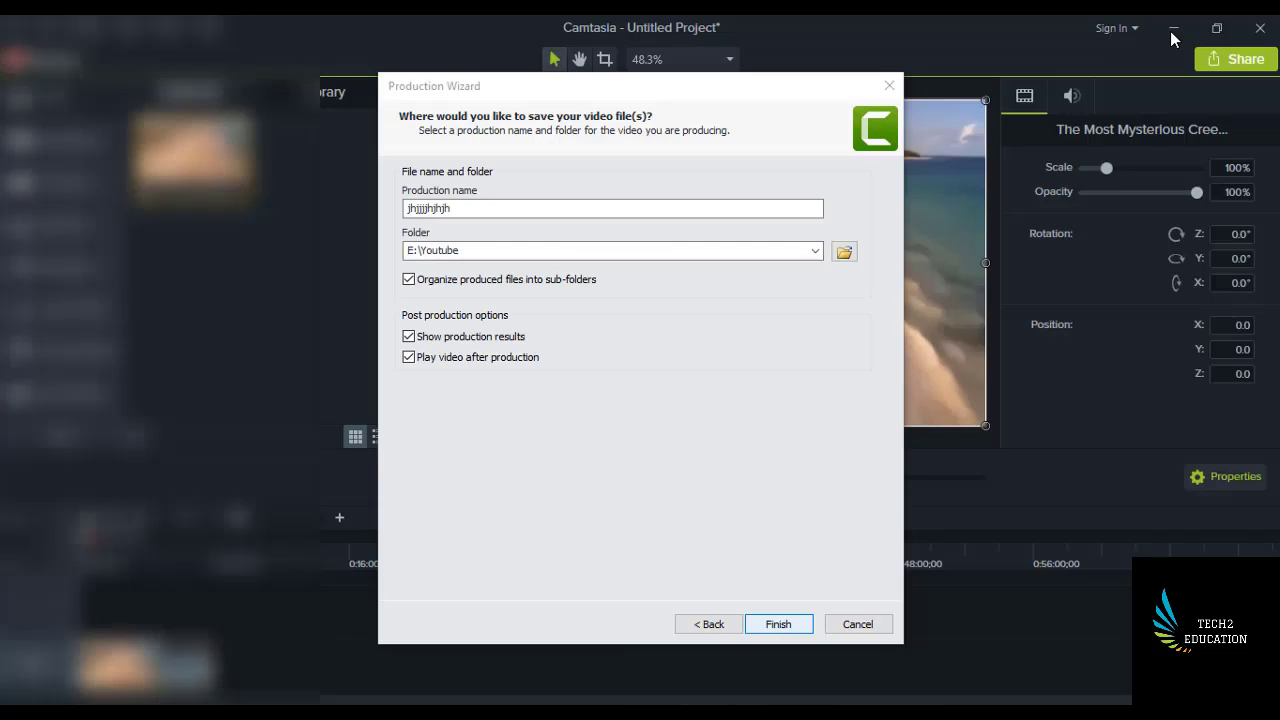
Step: Play the rendered jhjjjjhjhjh.mp4 in VLC, toggling fullscreen, then close VLC and minimize Explorer
left_click(778, 624)
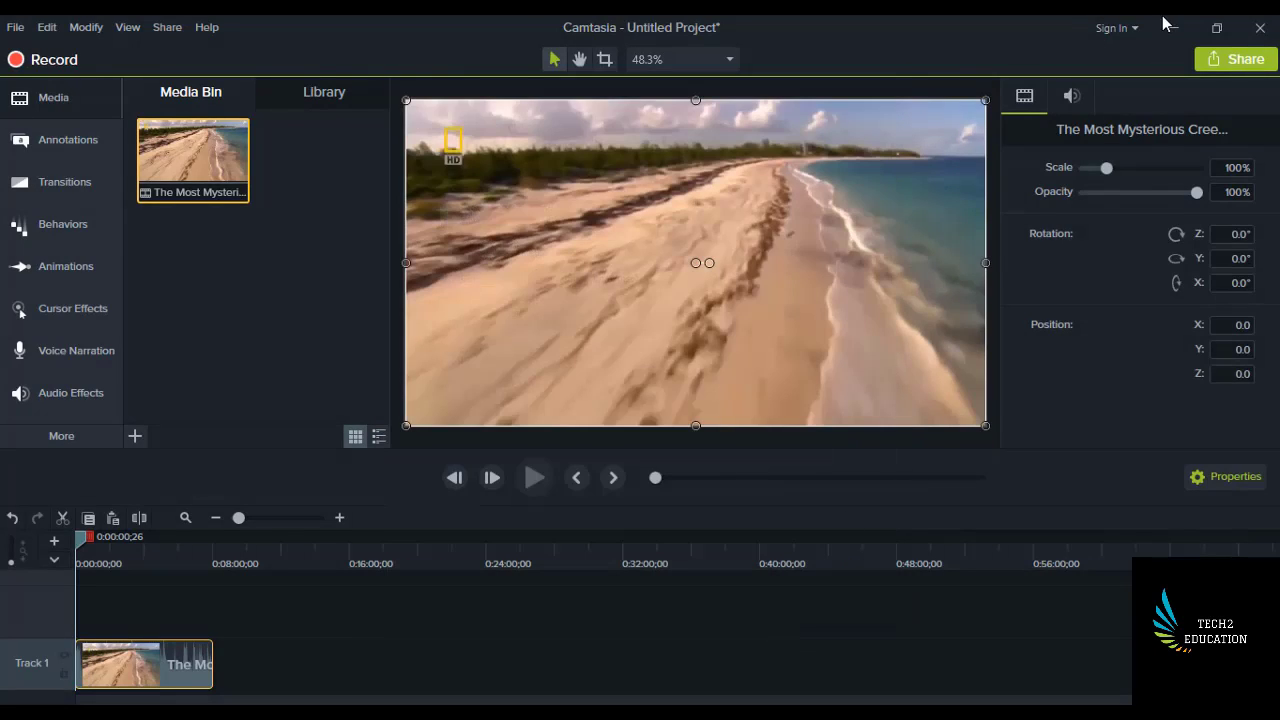
left_click(1176, 30)
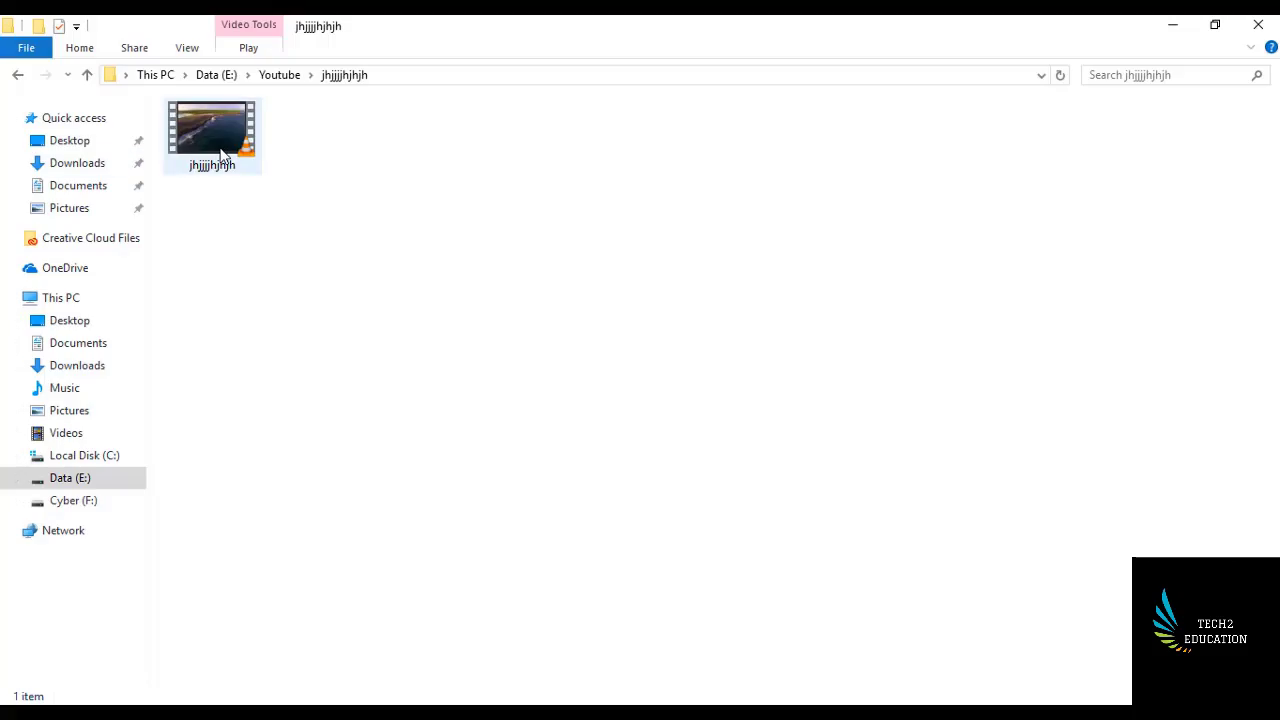
double_click(222, 150)
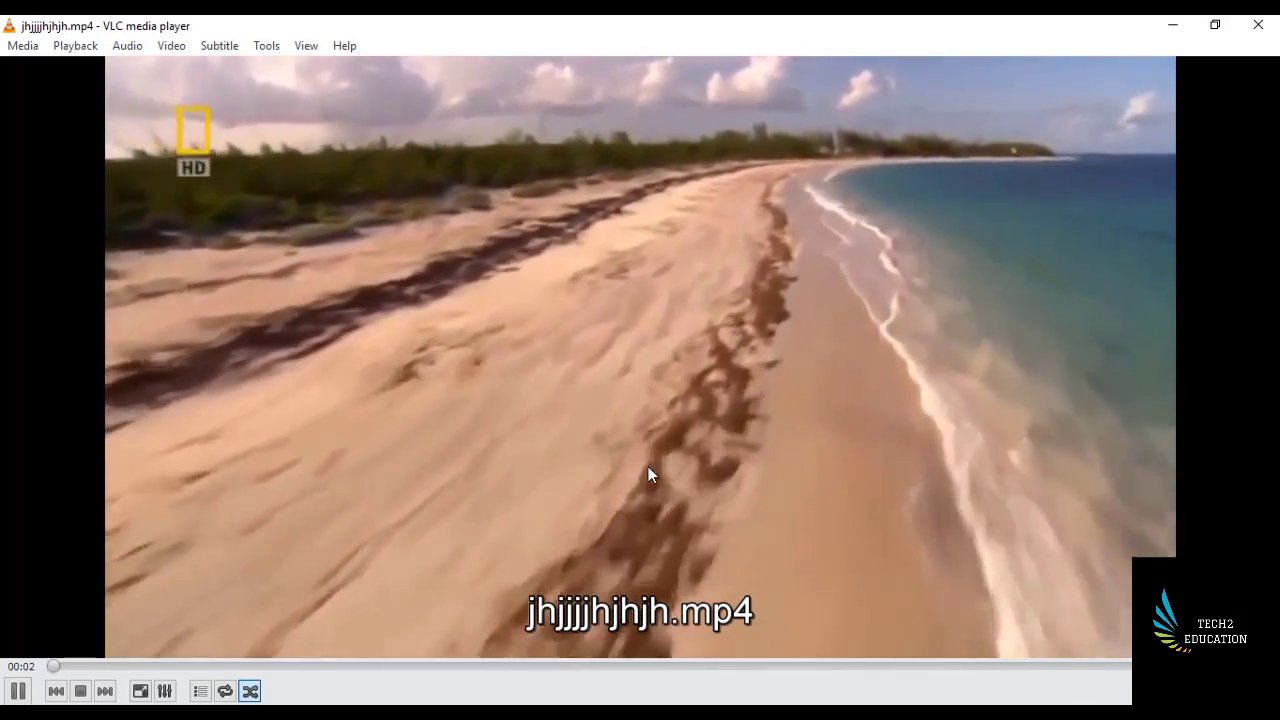
double_click(648, 470)
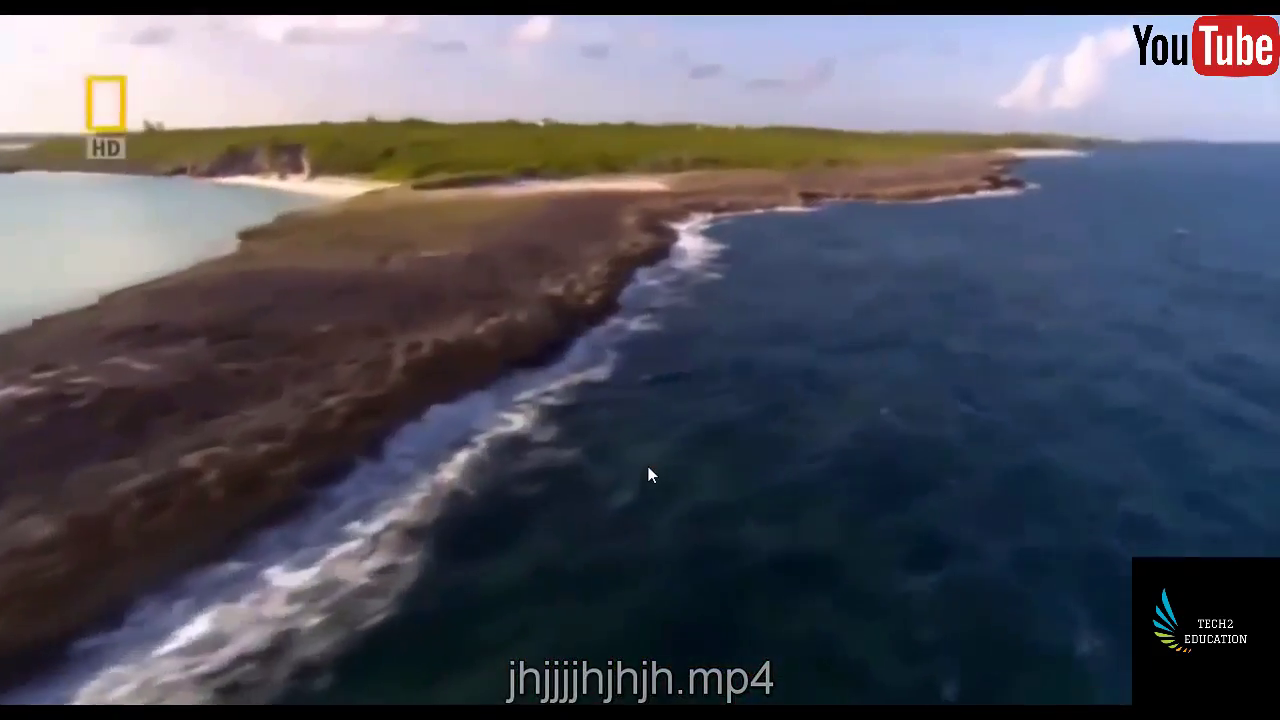
double_click(648, 466)
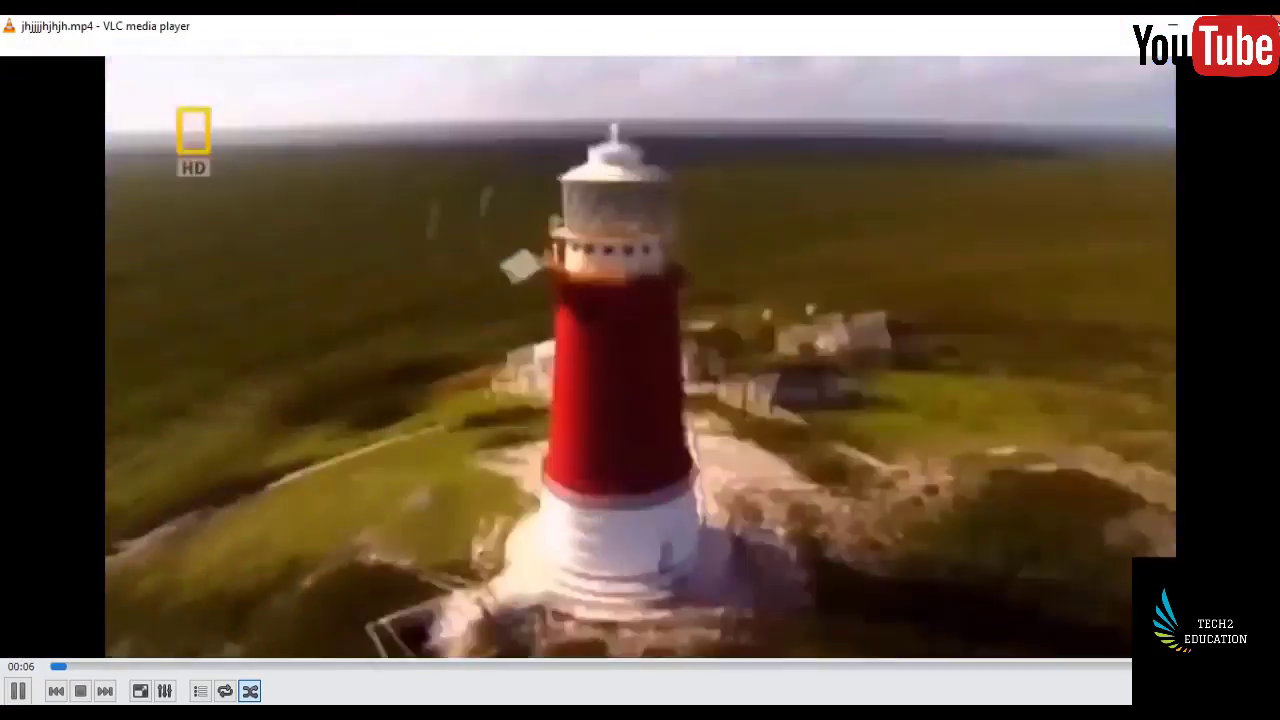
left_click(1262, 24)
left_click(1189, 30)
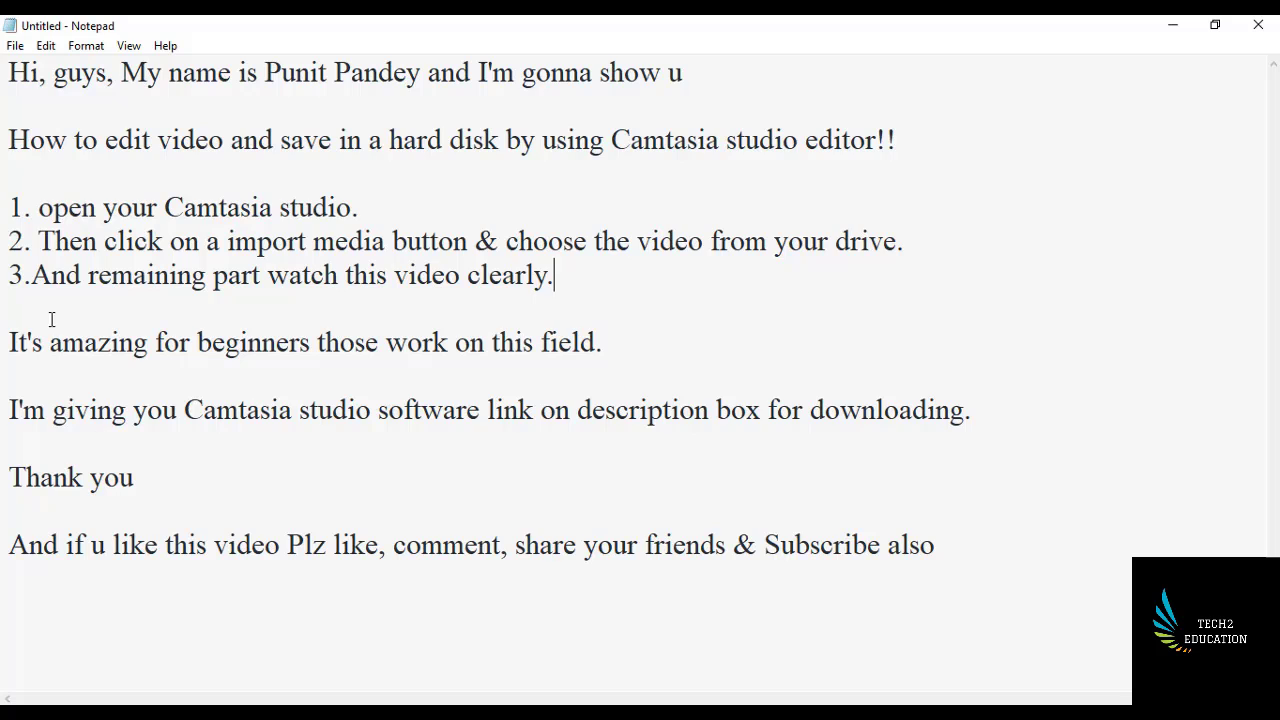
left_click_drag(4, 335, 220, 323)
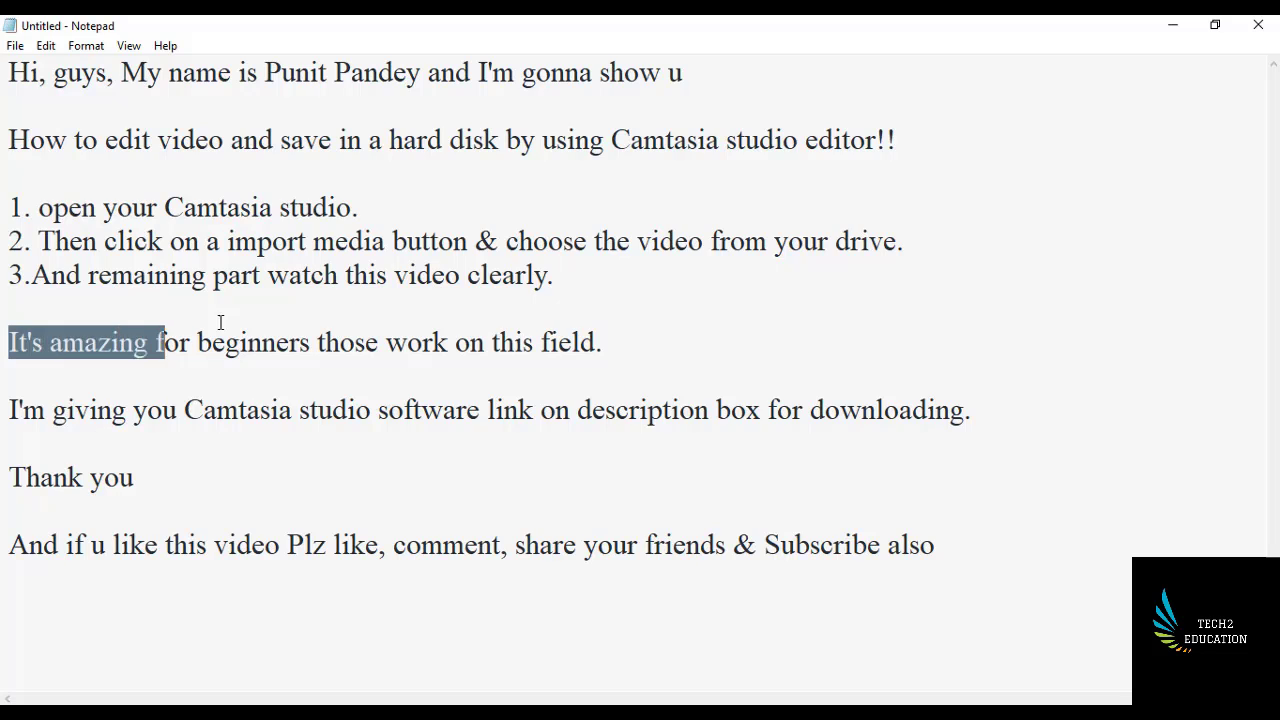
left_click(542, 324)
left_click_drag(542, 324, 591, 337)
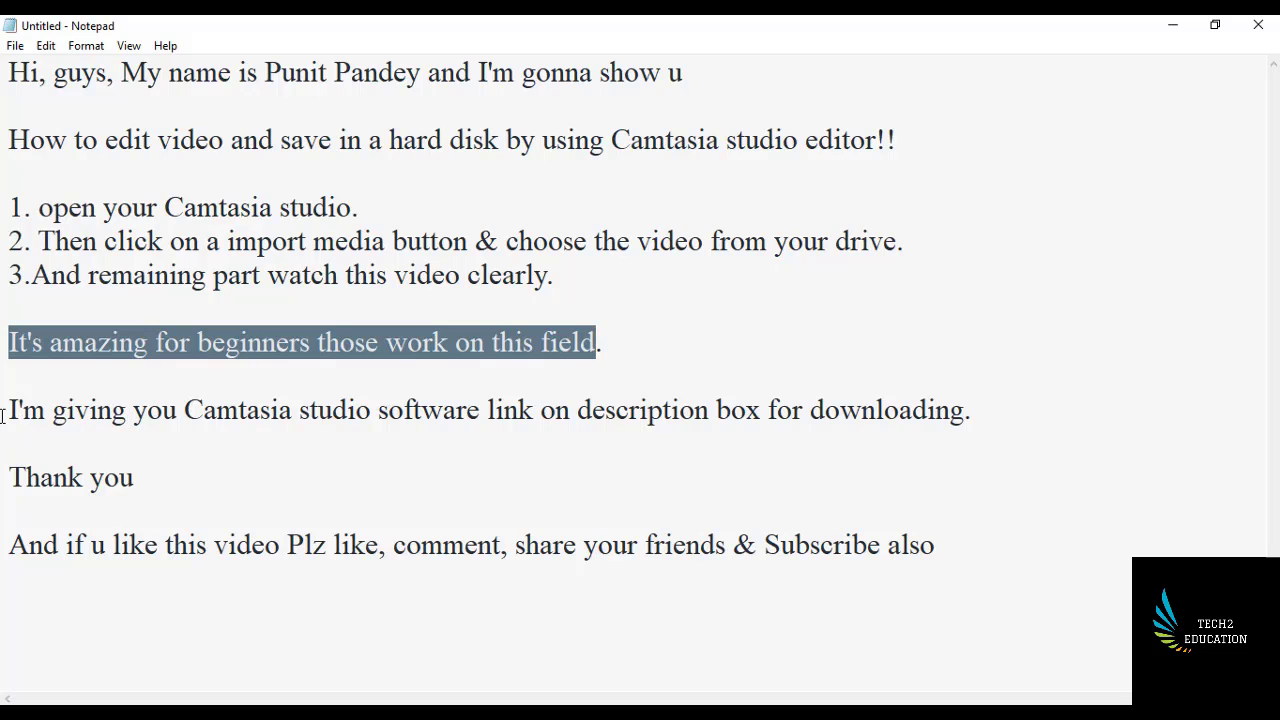
mouse_move(4, 412)
left_mouse_down()
mouse_move(890, 426)
mouse_move(1005, 413)
left_mouse_up()
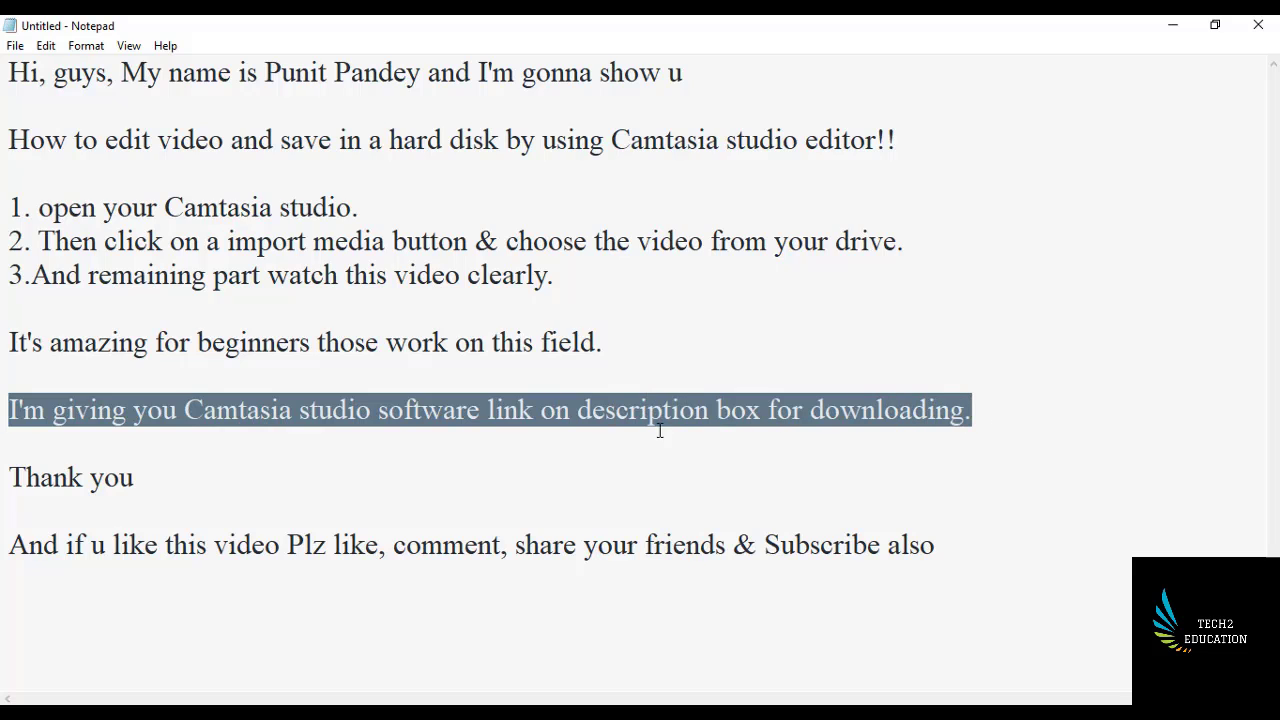
left_click(3, 473)
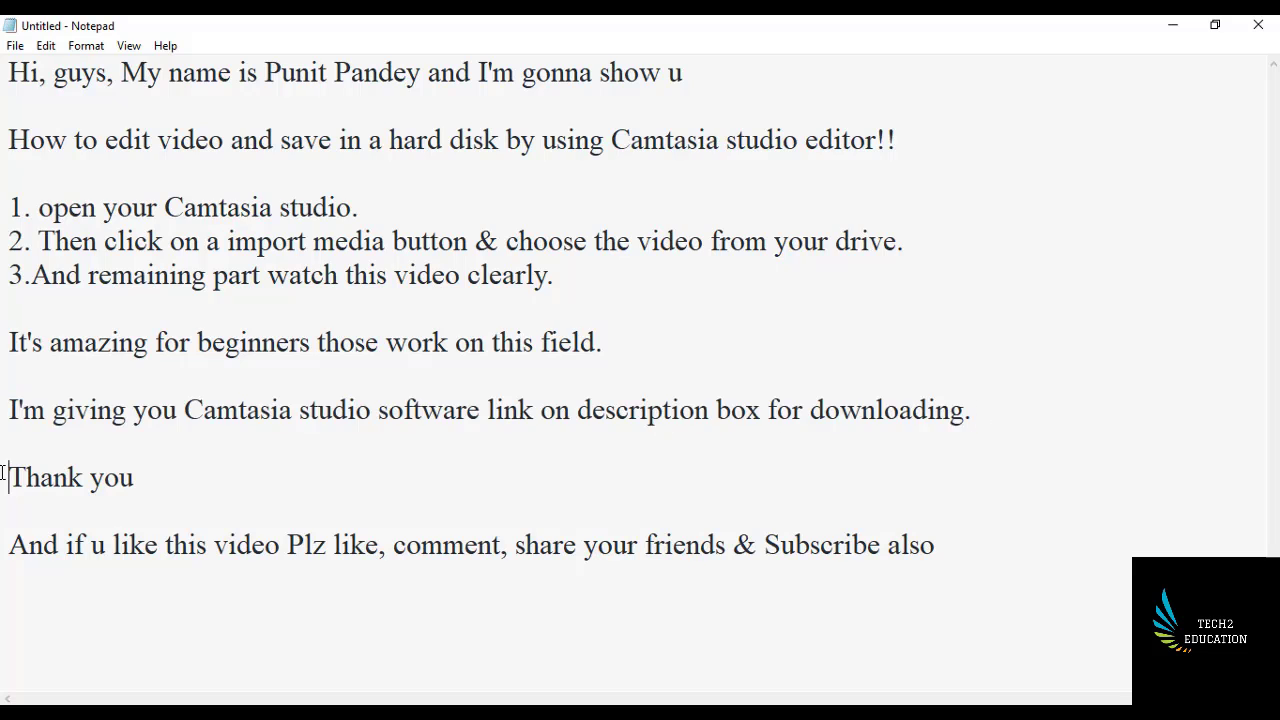
left_click_drag(194, 455, 160, 485)
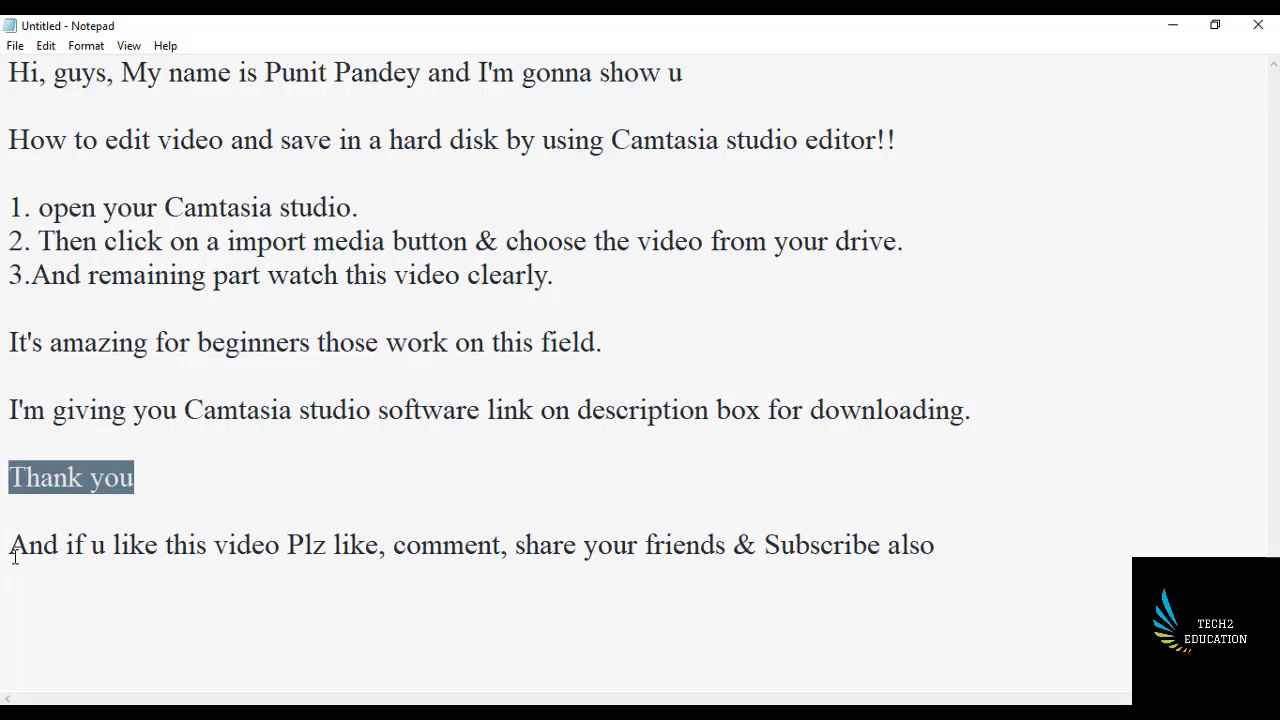
left_click_drag(15, 555, 1006, 533)
left_click(1006, 533)
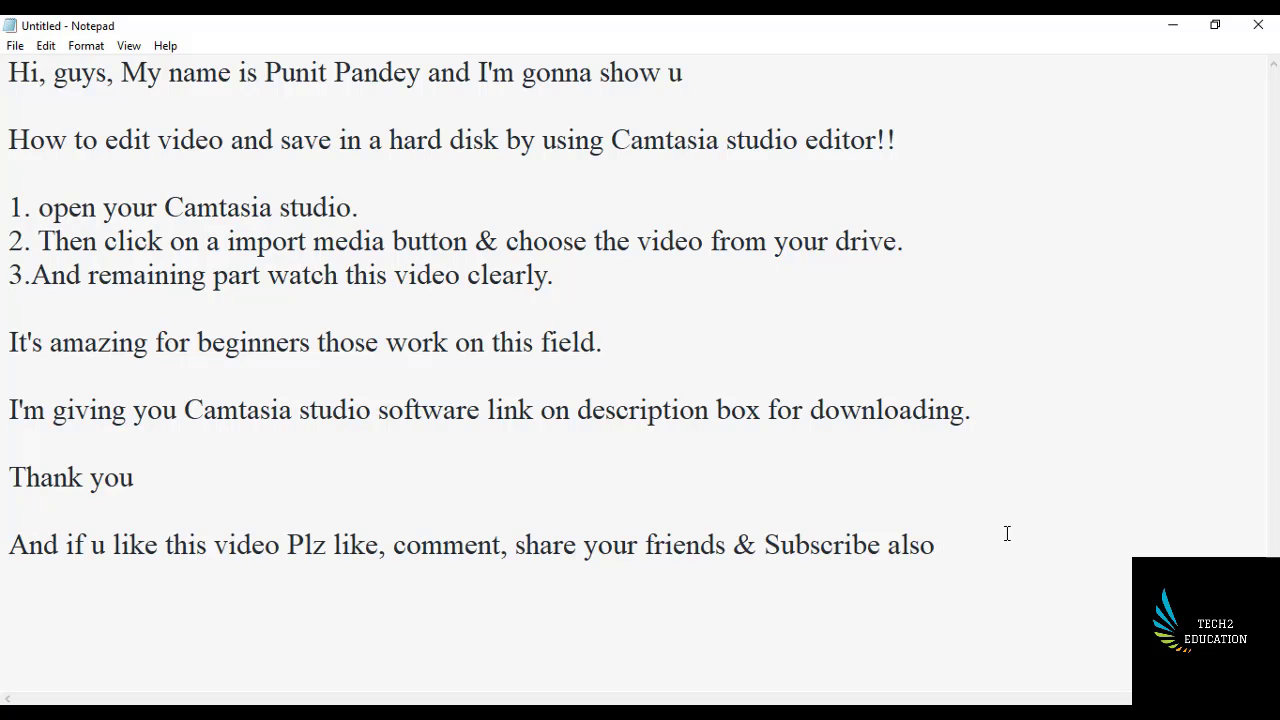